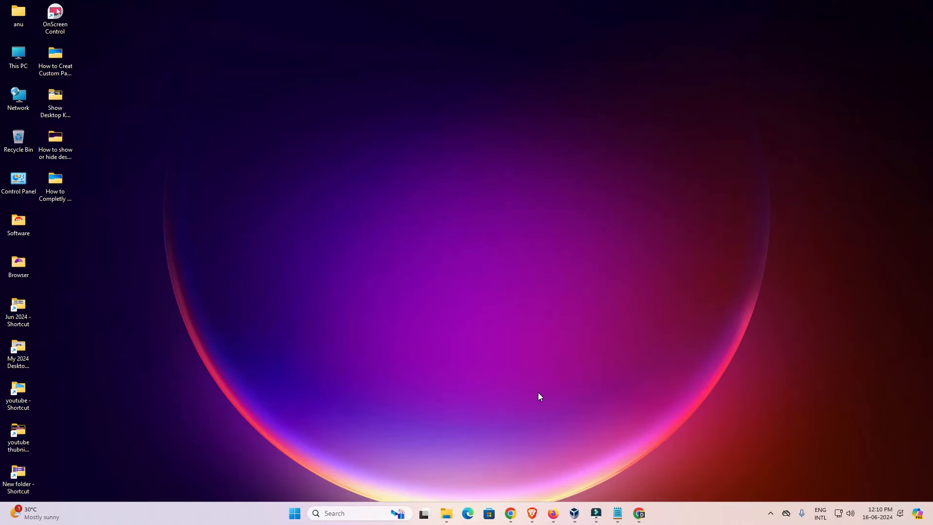
Switch to the Chrome window and search Google for "Epson l3212 printer driver"
mouse_move(511, 511)
left_click(554, 470)
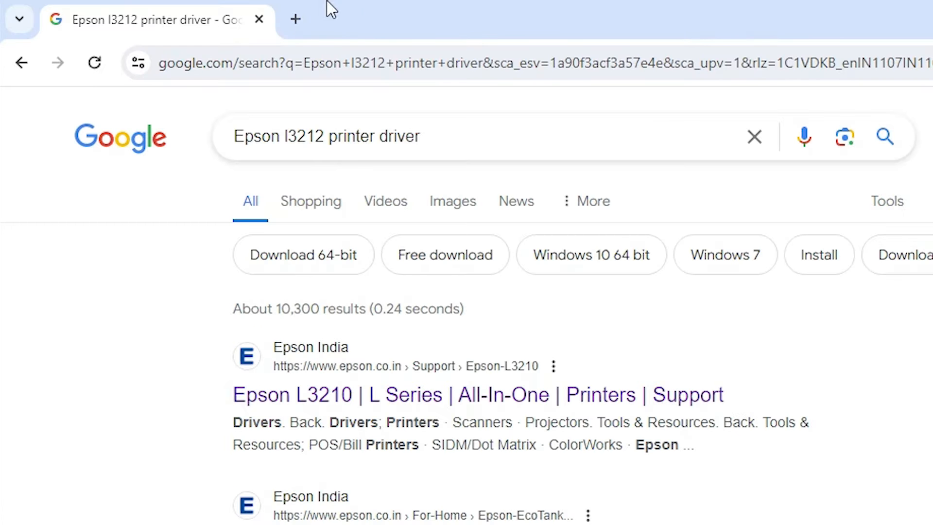
left_click(483, 147)
key("Return")
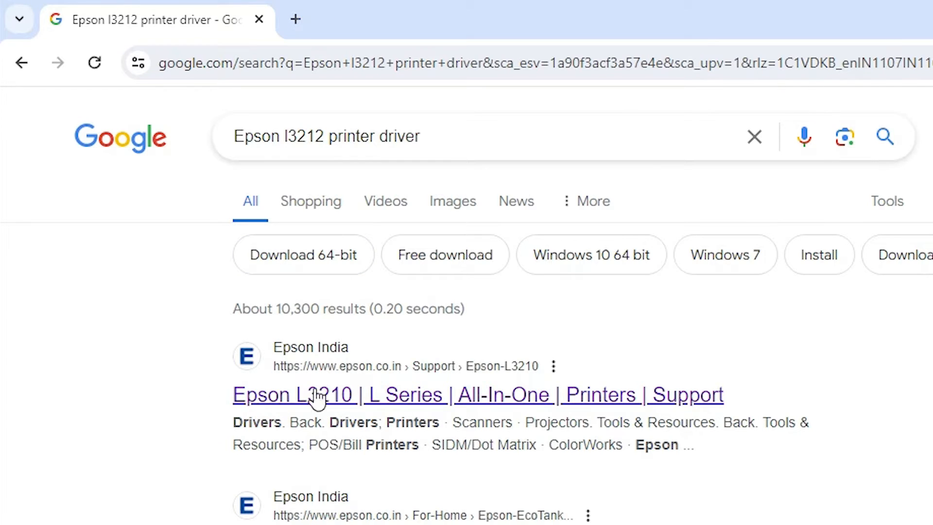
Open the Epson India L3210 support result in a new tab and switch to that tab
right_click(370, 406)
left_click(423, 416)
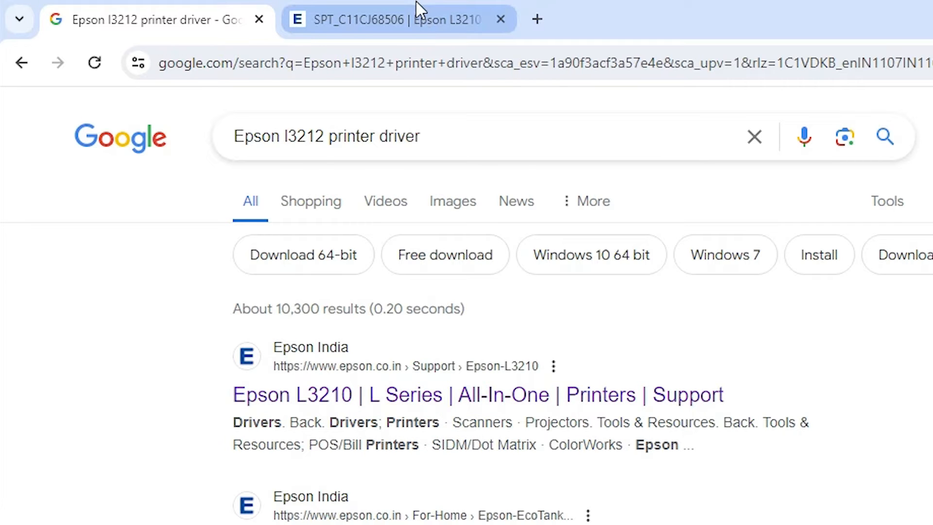
left_click(417, 15)
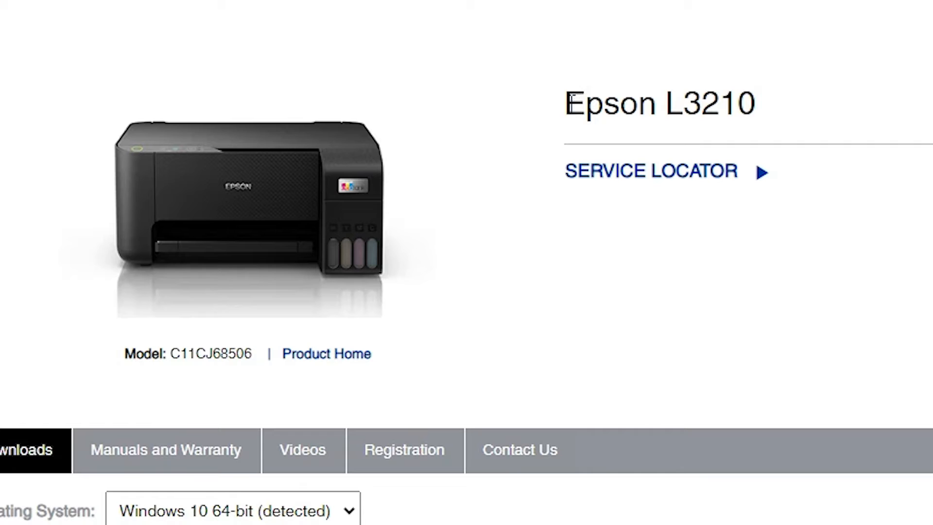
Highlight the model name L3210 in the product heading to check the printer model
double_click(355, 204)
left_click(400, 202)
left_click_drag(673, 97, 756, 110)
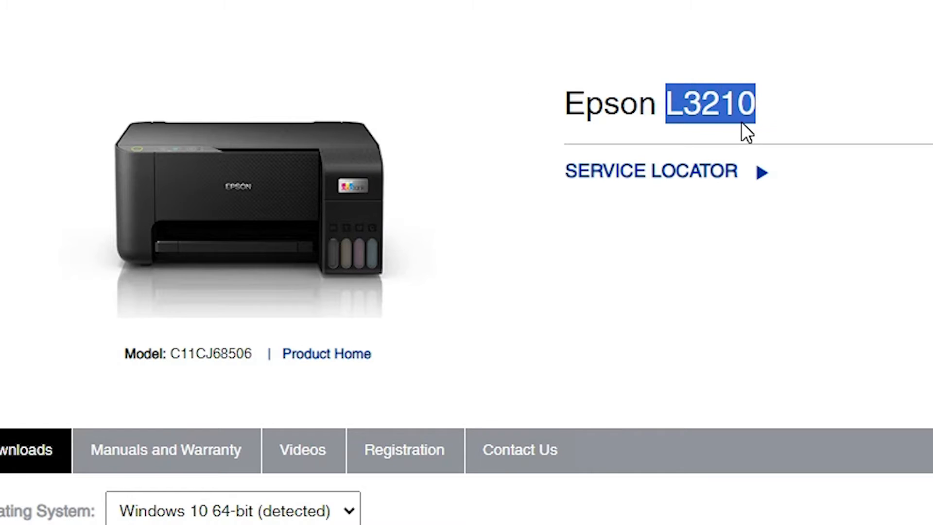
Review the operating system choices for the downloads and choose Windows 10 64-bit
scroll(742, 119, "down", 5)
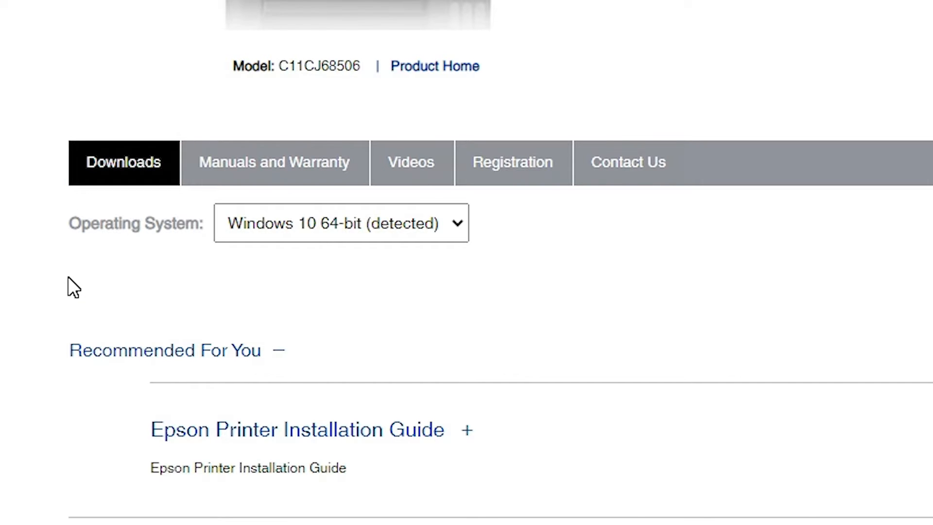
left_click(285, 232)
mouse_move(455, 367)
left_mouse_down()
mouse_move(465, 524)
mouse_move(461, 349)
left_mouse_up()
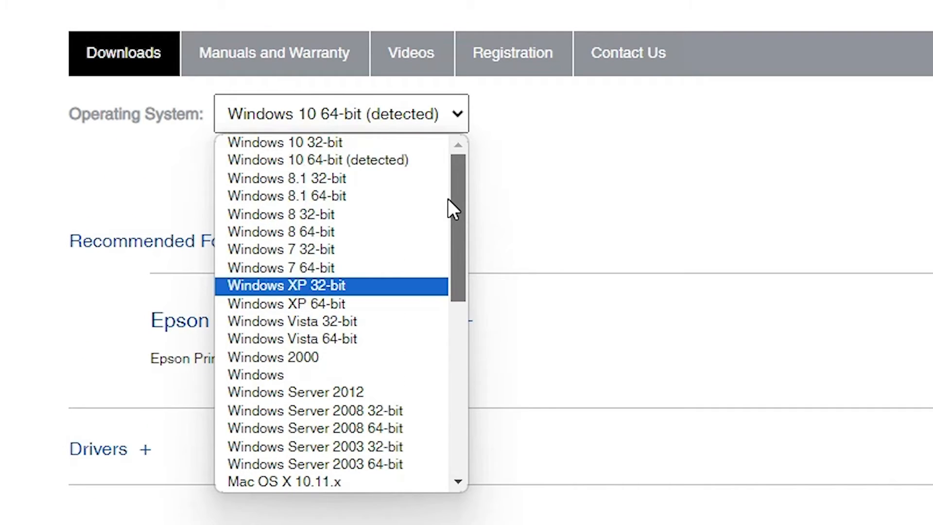
left_click_drag(448, 199, 448, 198)
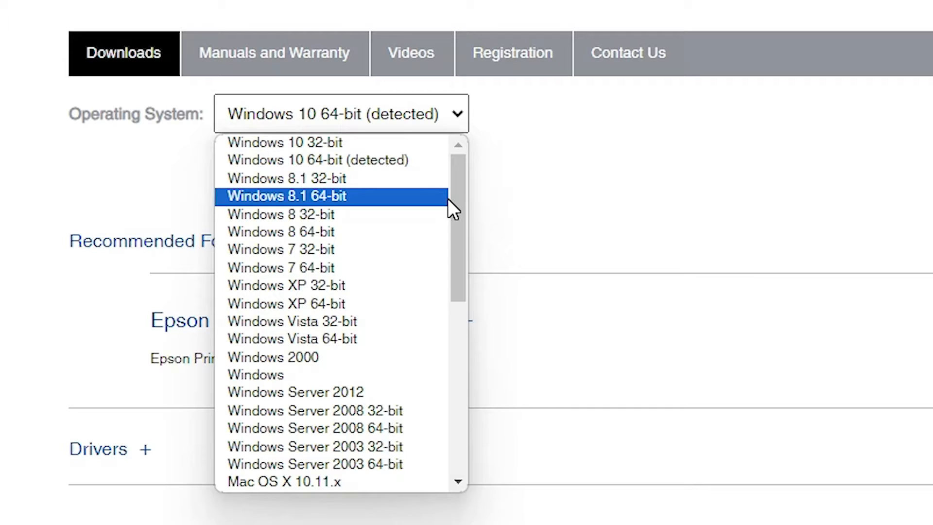
left_click(394, 157)
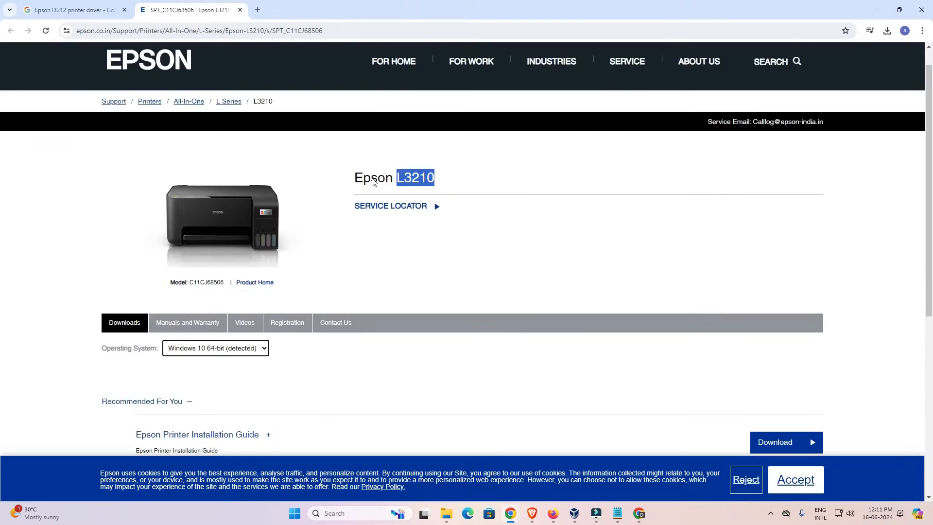
Expand the Drivers section and download L3210_Series_Win_x64_ScannerDriver, accepting the software license agreement
scroll(375, 109, "up", 1)
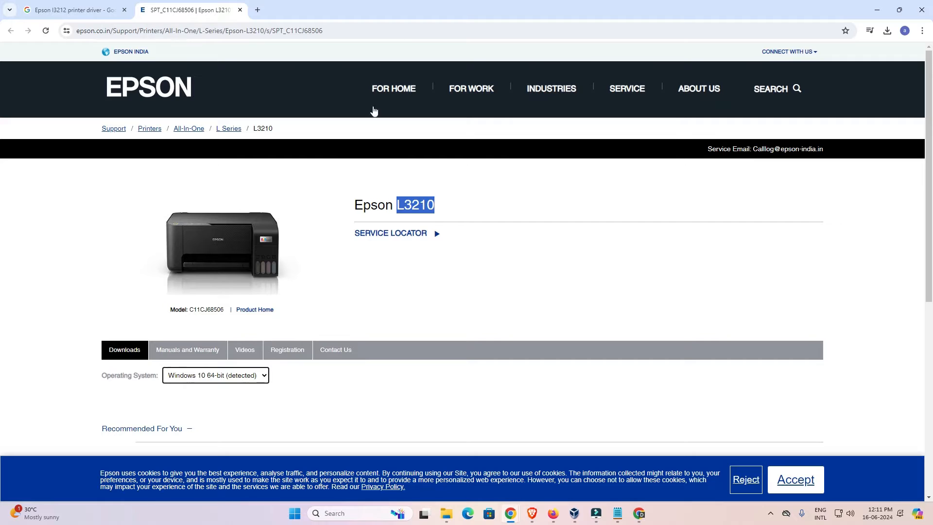
scroll(372, 247, "down", 5)
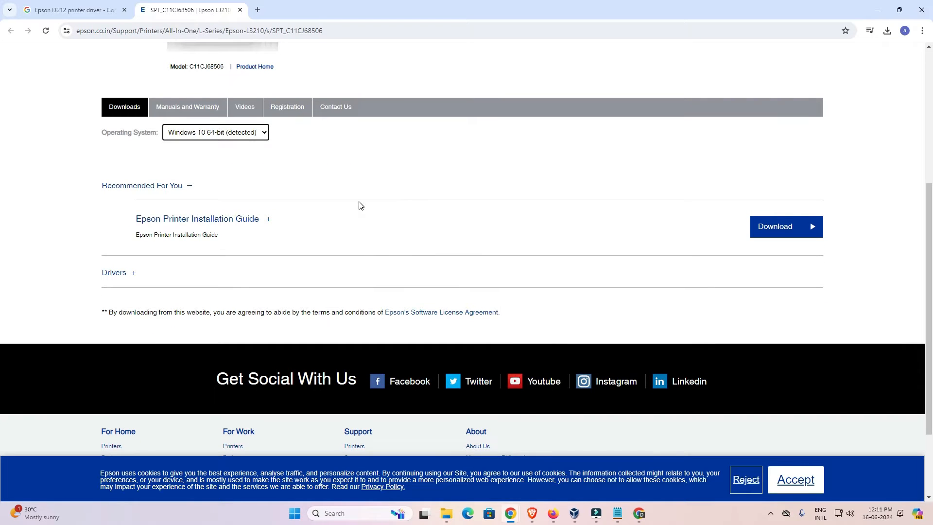
scroll(360, 205, "down", 1)
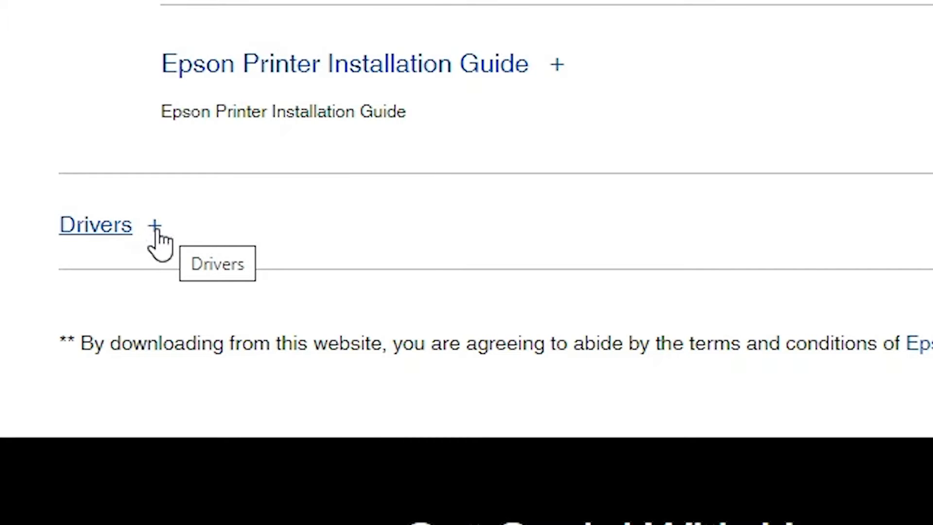
left_click(154, 226)
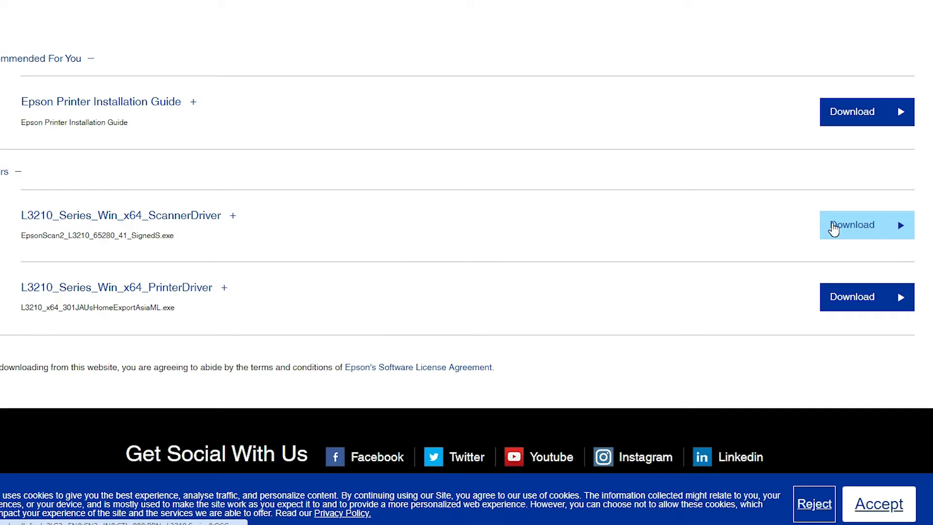
left_click(832, 225)
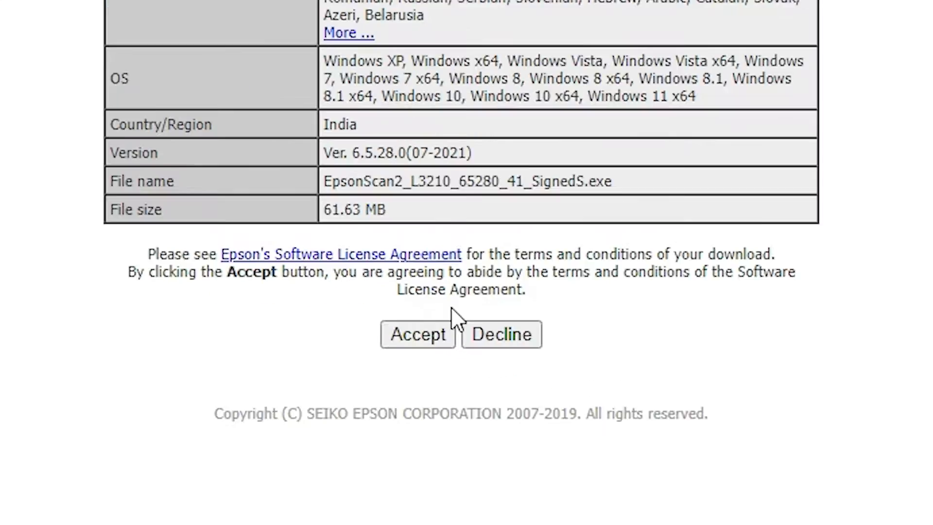
left_click(432, 346)
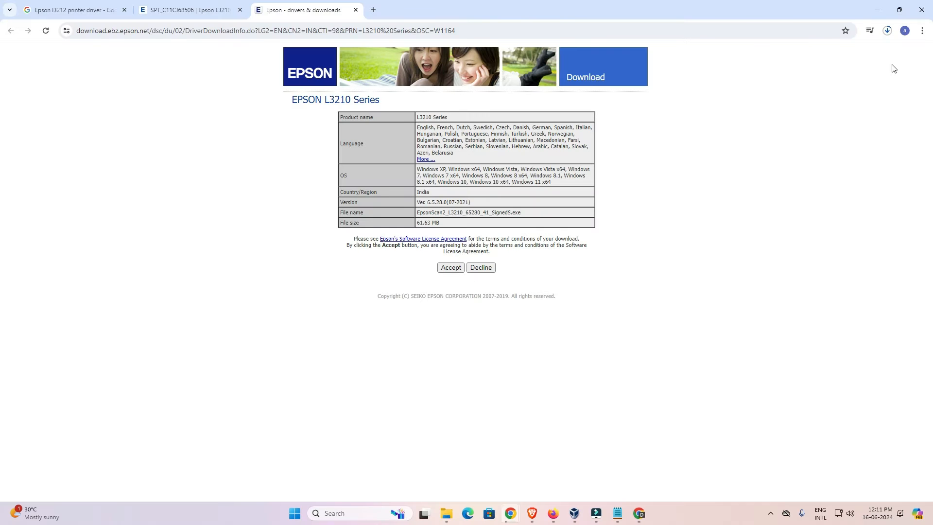
Show the downloaded EpsonScan2_L3210_65280_41_SignedS file in its folder and move it to the desktop, below the existing second column of icons
left_click(887, 31)
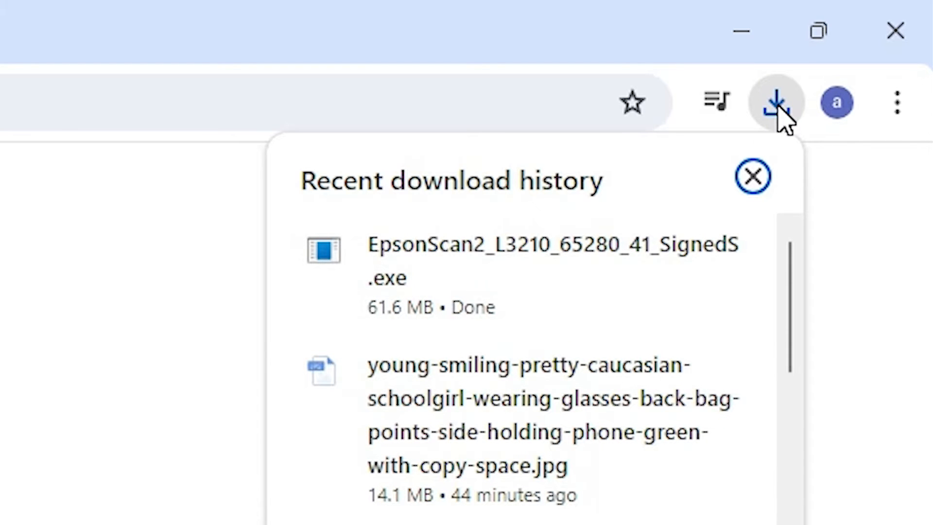
left_click(661, 260)
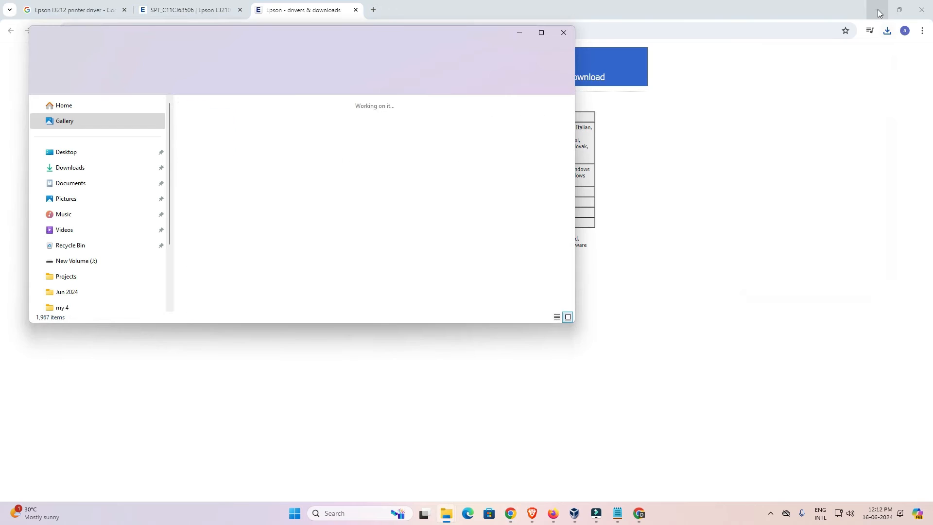
left_click_drag(288, 39, 423, 126)
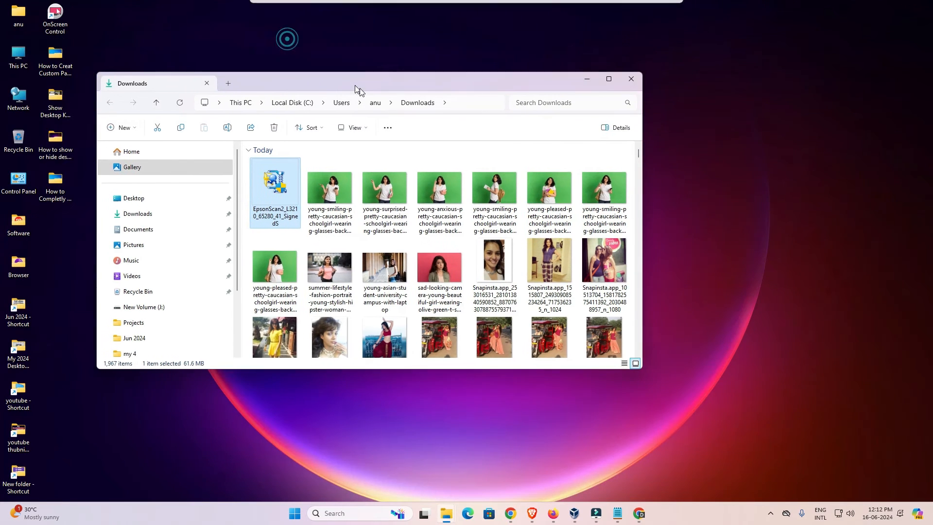
left_click_drag(341, 219, 103, 324)
left_click_drag(138, 415, 130, 416)
left_click(696, 114)
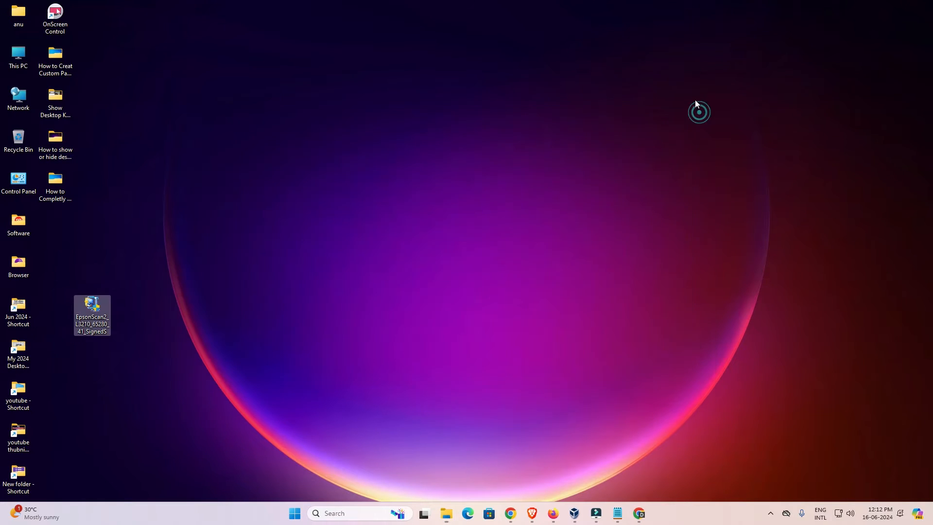
left_click_drag(107, 322, 69, 237)
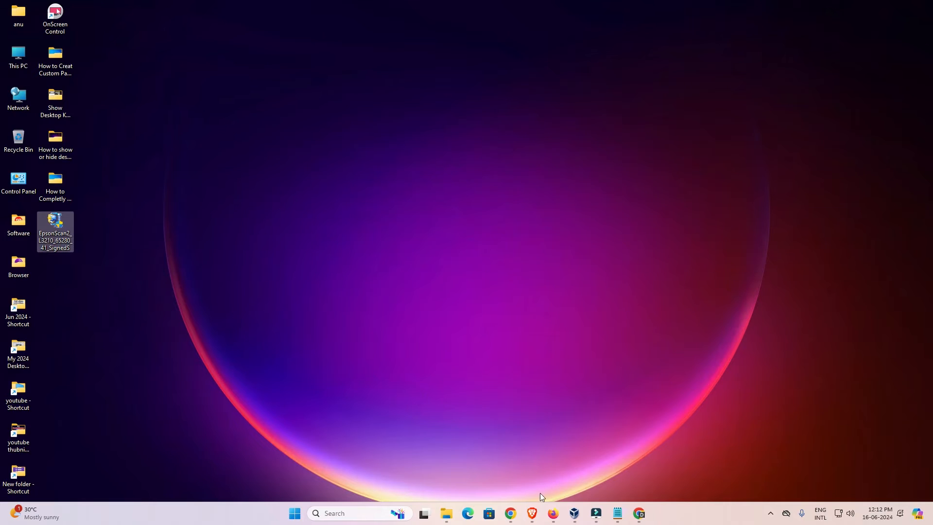
left_click(637, 461)
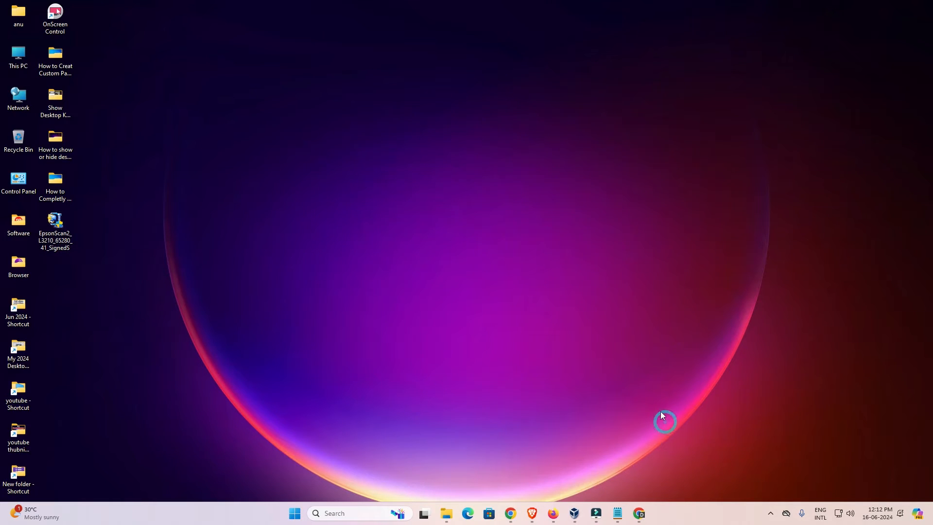
Return to the L3210 support page in Chrome and download L3210_Series_Win_x64_PrinterDriver, accepting the software license agreement
mouse_move(514, 515)
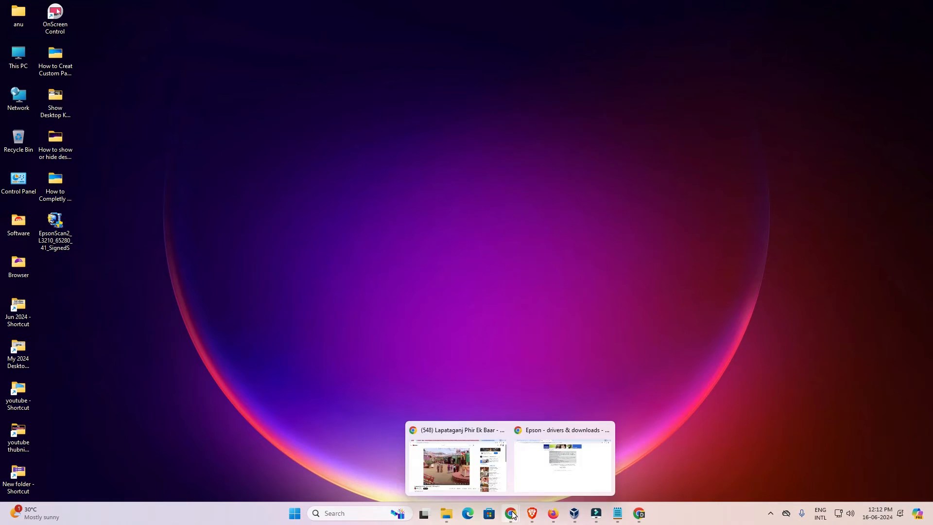
left_click(552, 459)
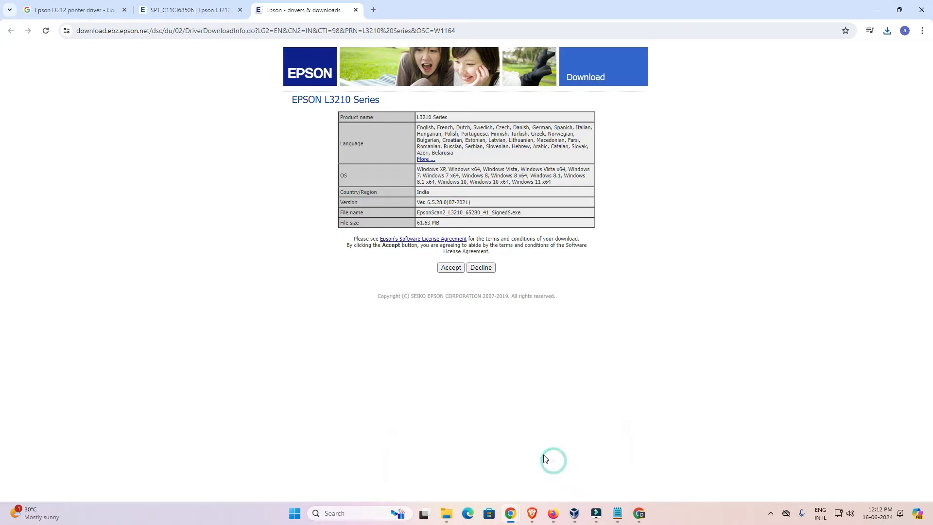
left_click(355, 10)
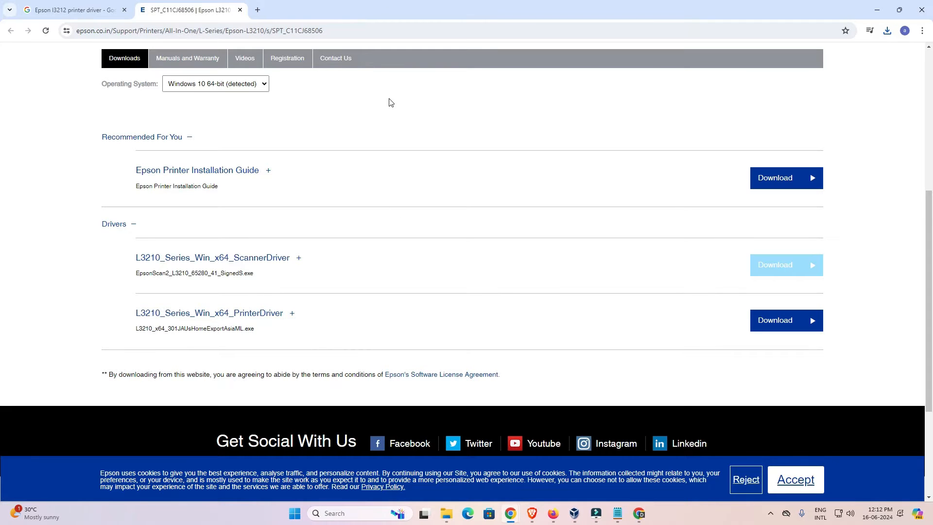
scroll(249, 232, "up", 5)
scroll(252, 171, "down", 8)
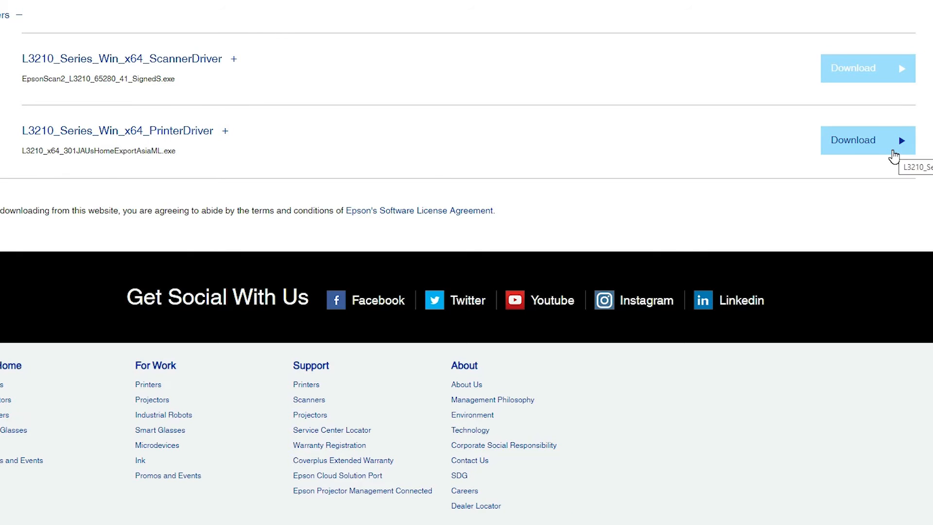
left_click(894, 154)
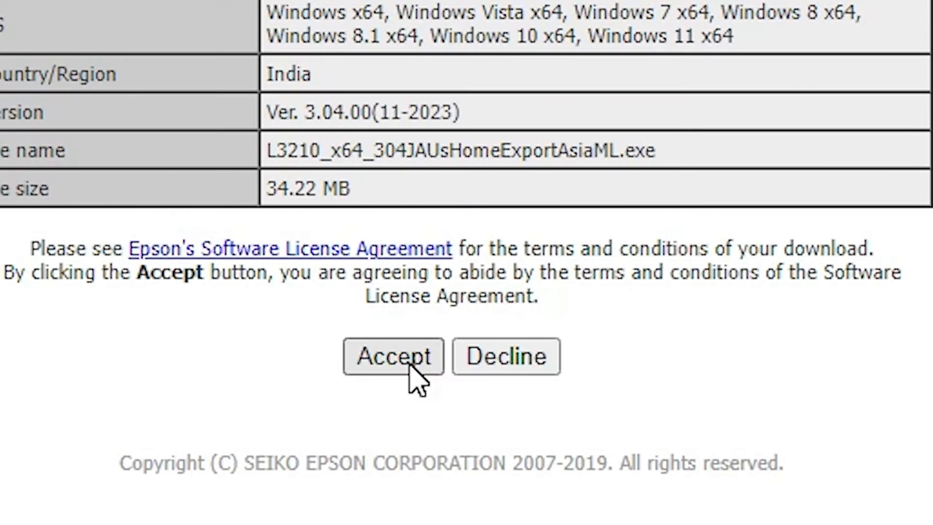
left_click(410, 366)
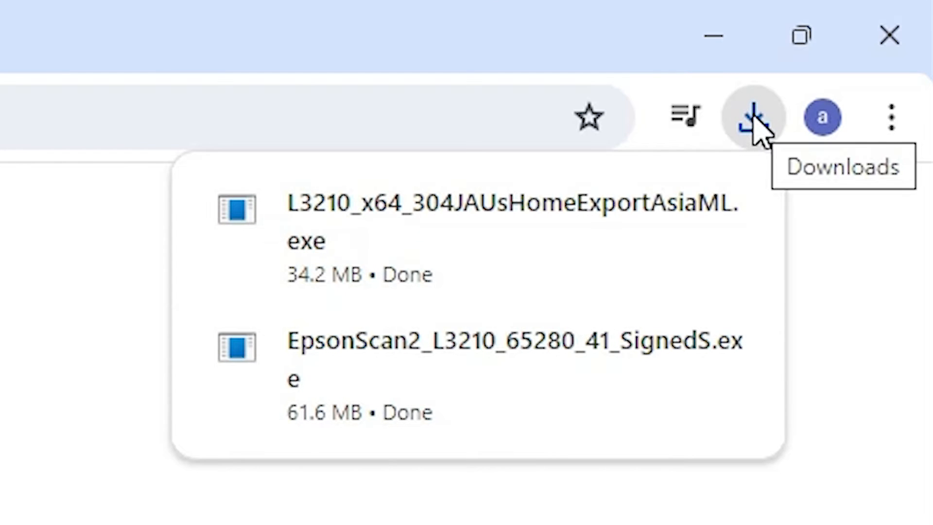
Show the downloaded L3210_x64_304JAUsHomeExportAsiaML file in its folder and move it to the desktop, below the scanner driver installer
mouse_move(718, 208)
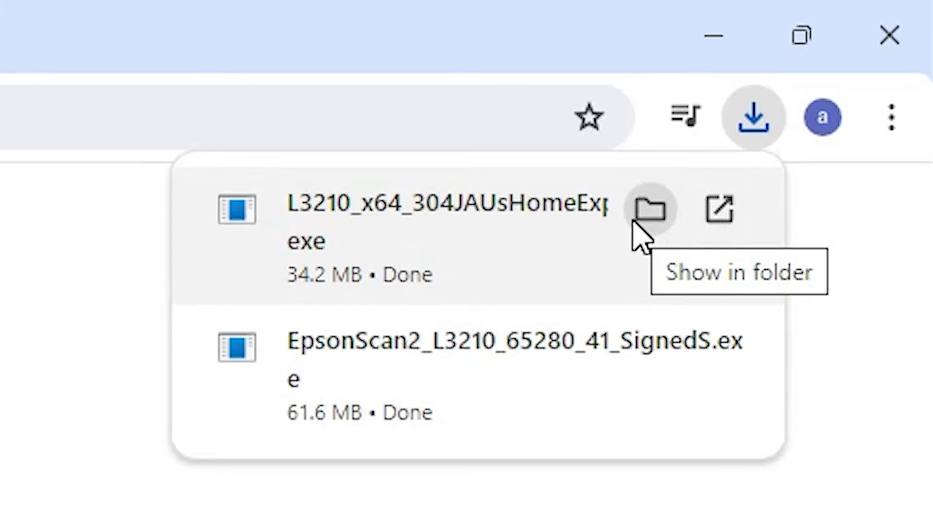
left_click(651, 221)
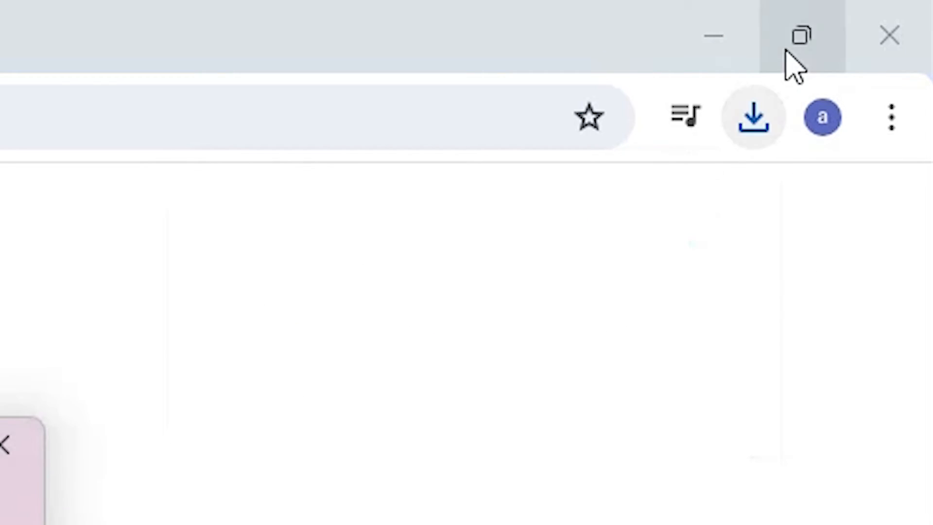
left_click(713, 35)
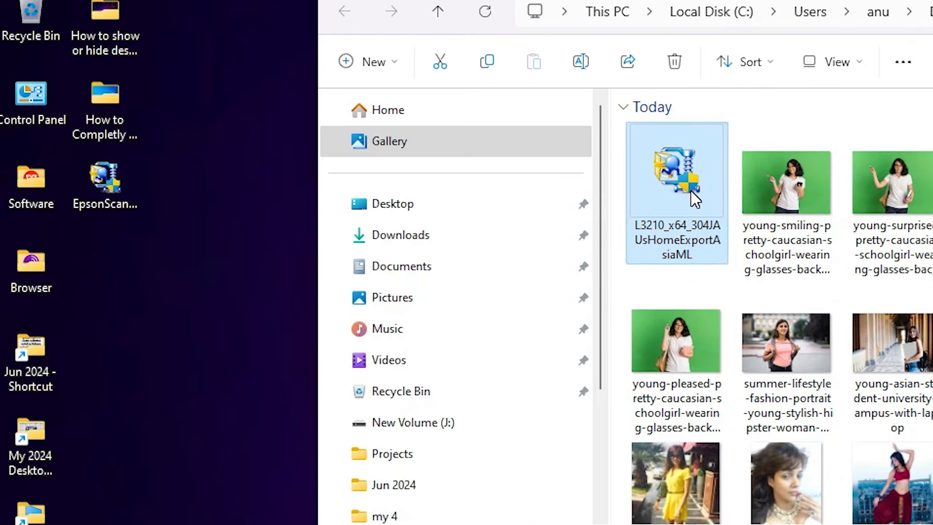
left_click_drag(669, 176, 184, 208)
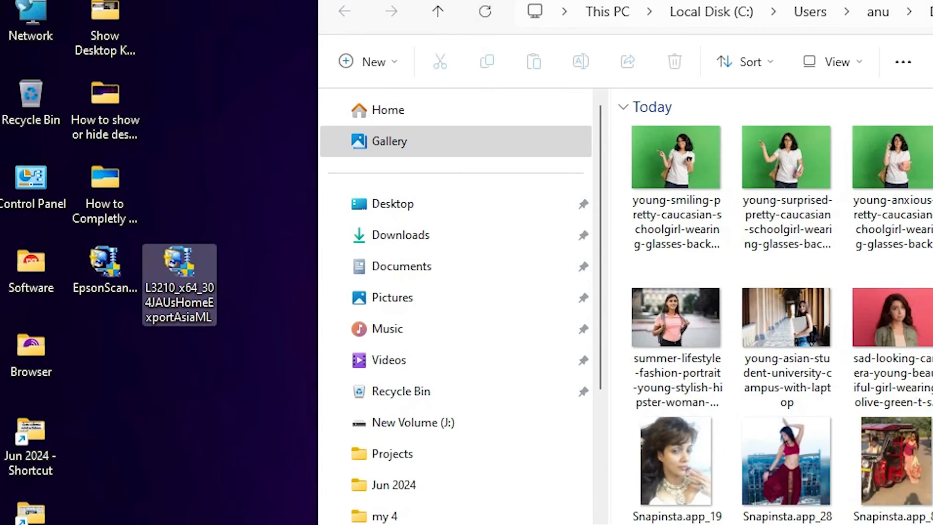
left_click(696, 114)
left_click_drag(92, 270, 73, 310)
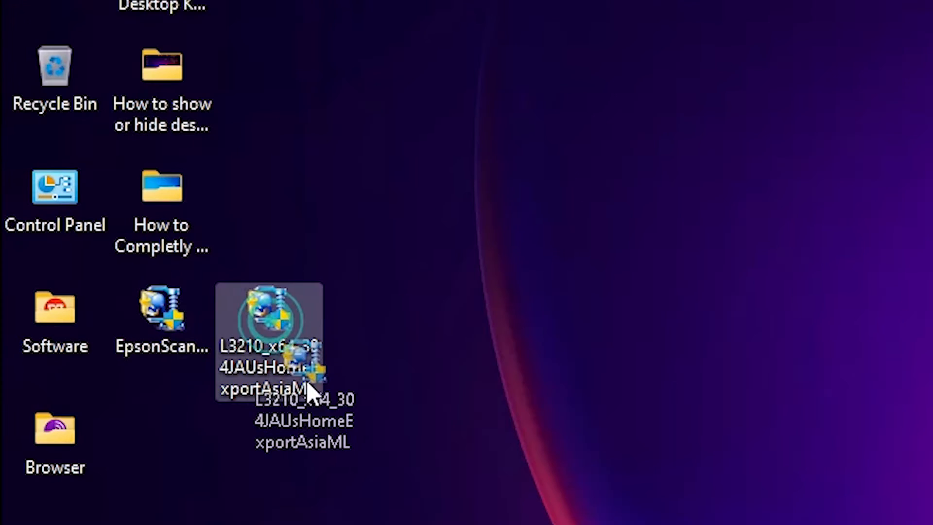
left_click_drag(219, 457, 214, 455)
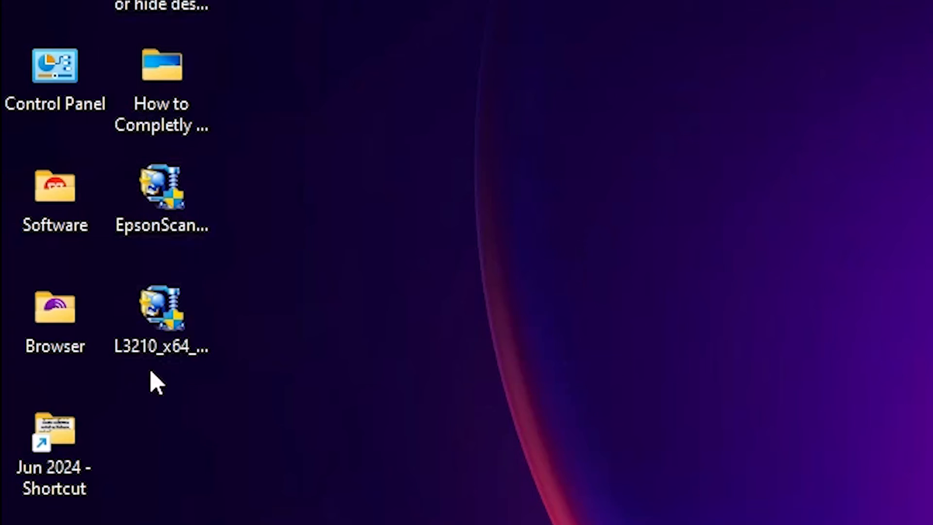
Select the printer and scanner driver installers on the desktop in turn to identify each one
left_click(177, 342)
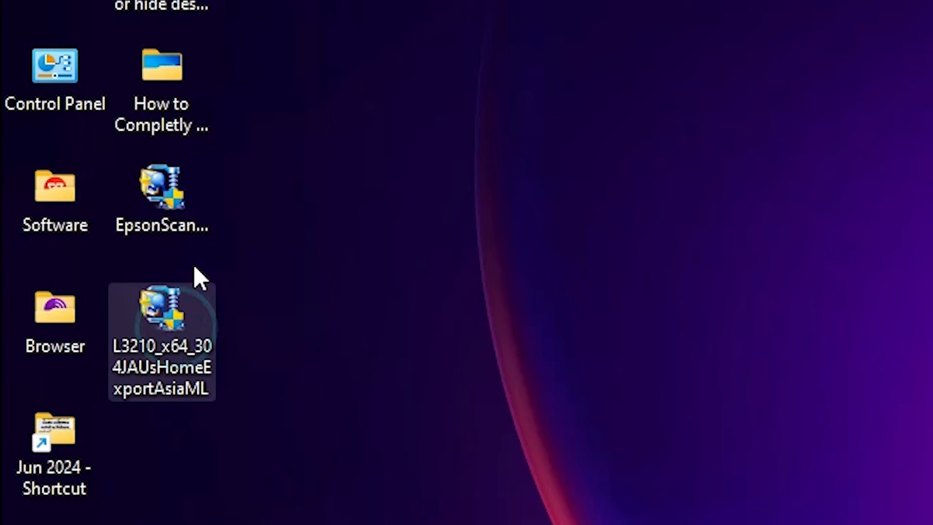
left_click(182, 204)
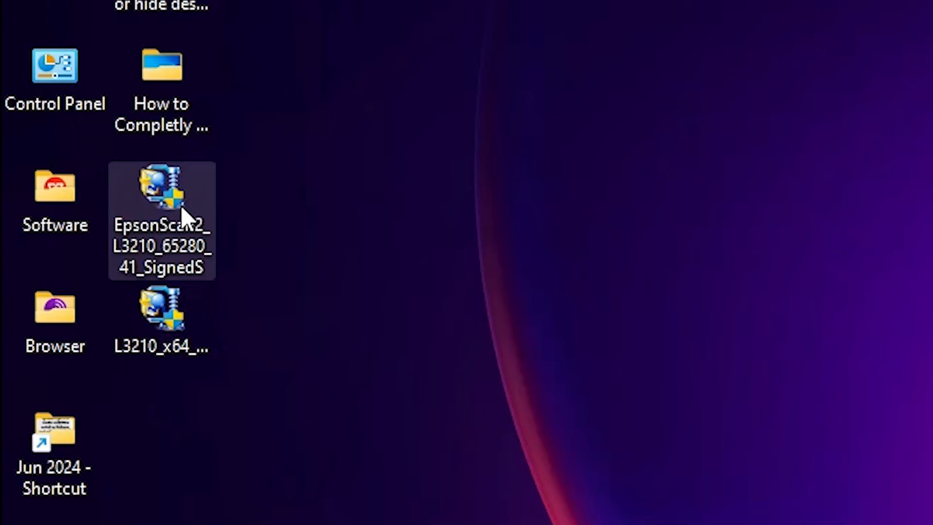
left_click(165, 325)
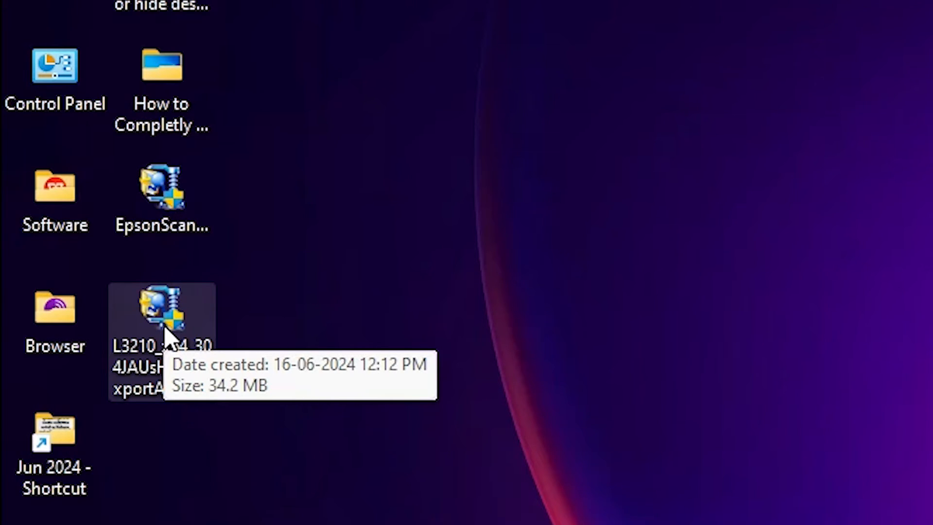
Extract the L3210 printer driver installer on the desktop with WinRAR into the L3210_x64_304JAUsHomeExportAsiaML folder
right_click(164, 333)
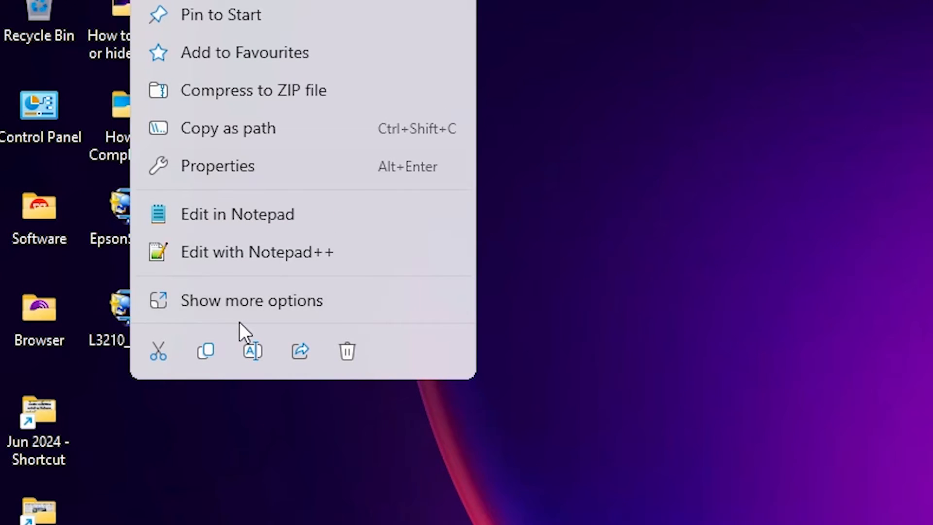
left_click(248, 307)
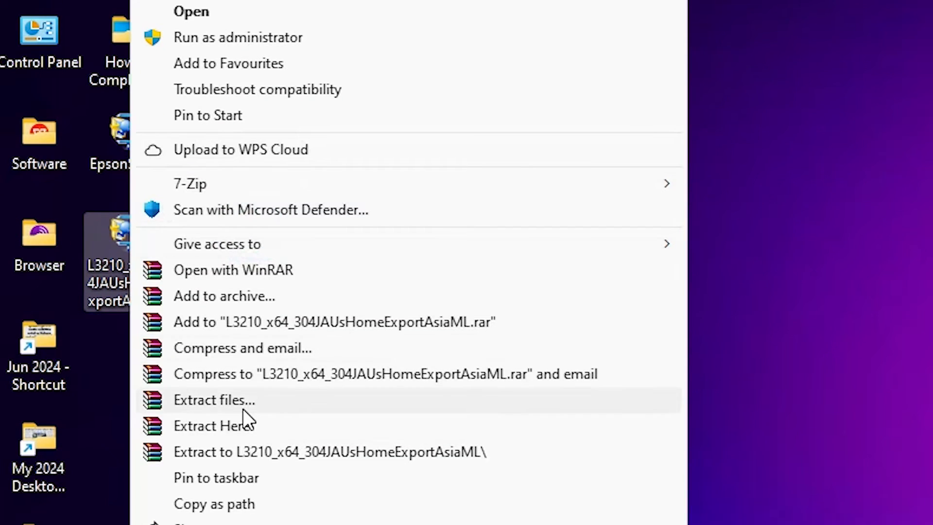
left_click(243, 407)
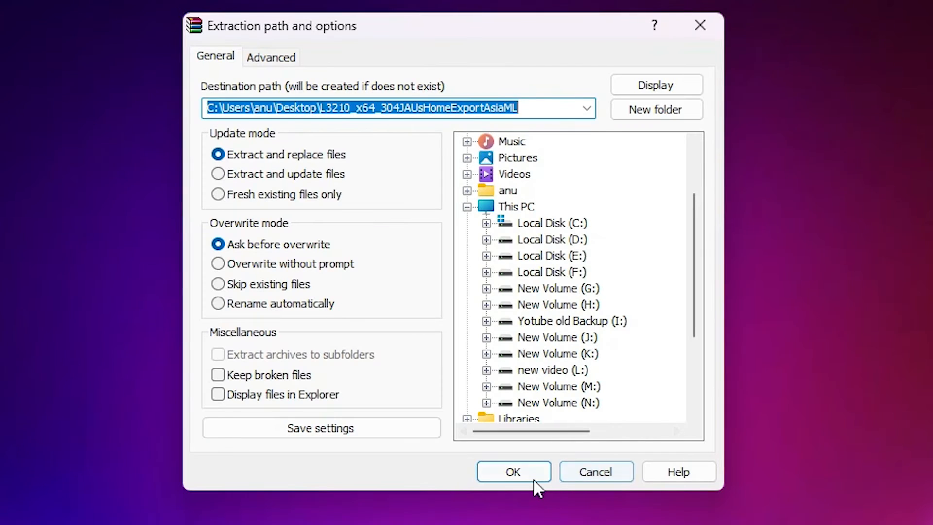
left_click(541, 479)
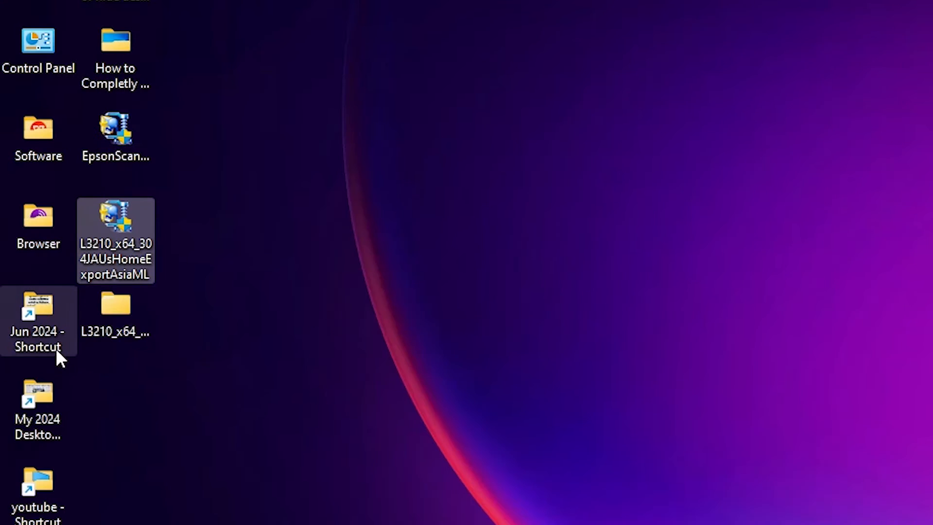
Open the extracted L3210_x64_304JAUsHomeExportAsiaML folder down to WINX64 to view the driver files, and close the window
left_click(49, 329)
left_click(113, 311)
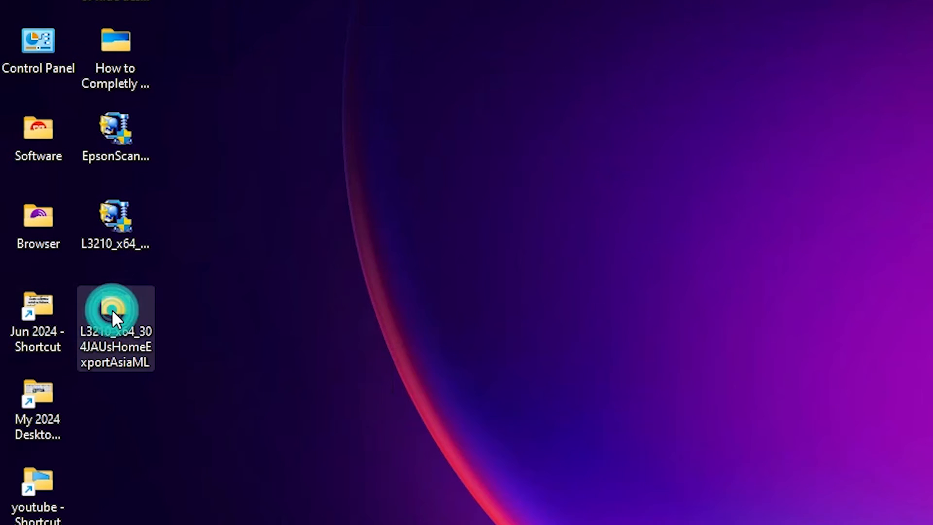
double_click(111, 311)
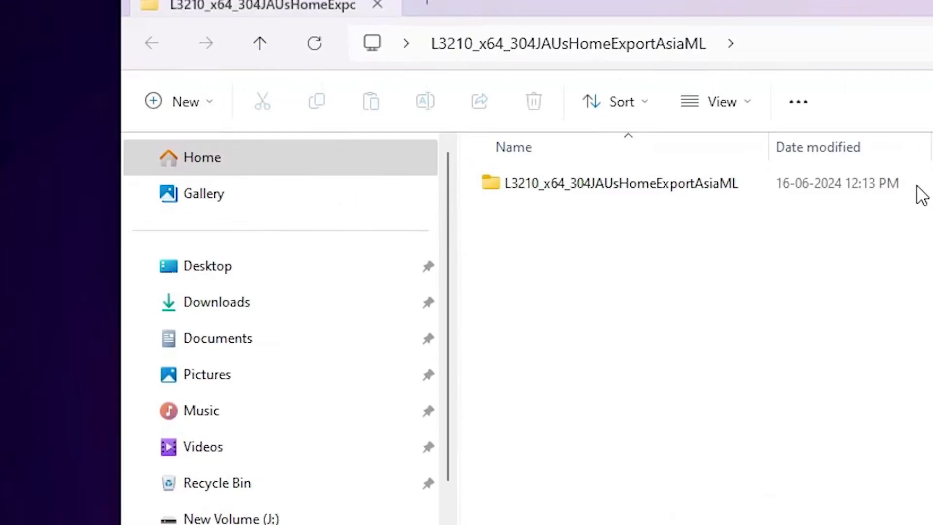
double_click(599, 248)
left_click(468, 237)
double_click(468, 237)
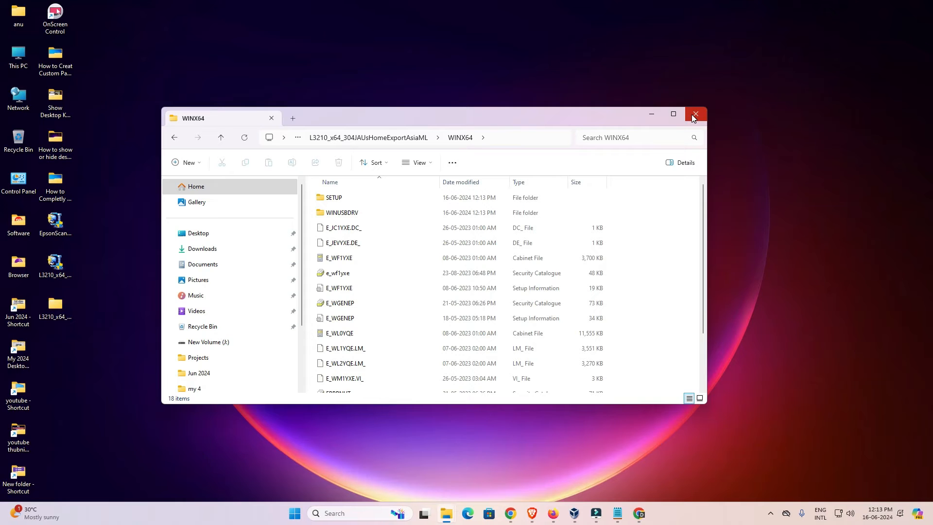
left_click(692, 115)
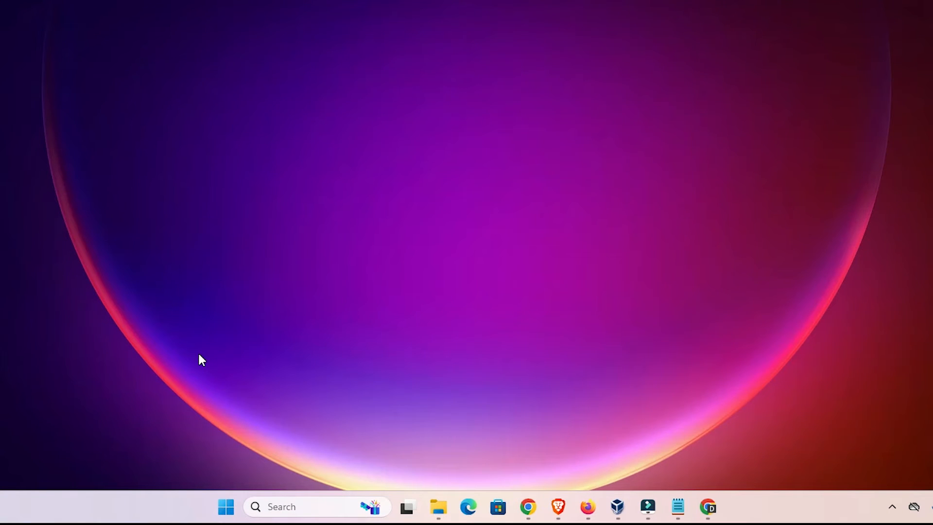
Open the Windows Printers & scanners settings and start adding a printer manually
left_click(232, 514)
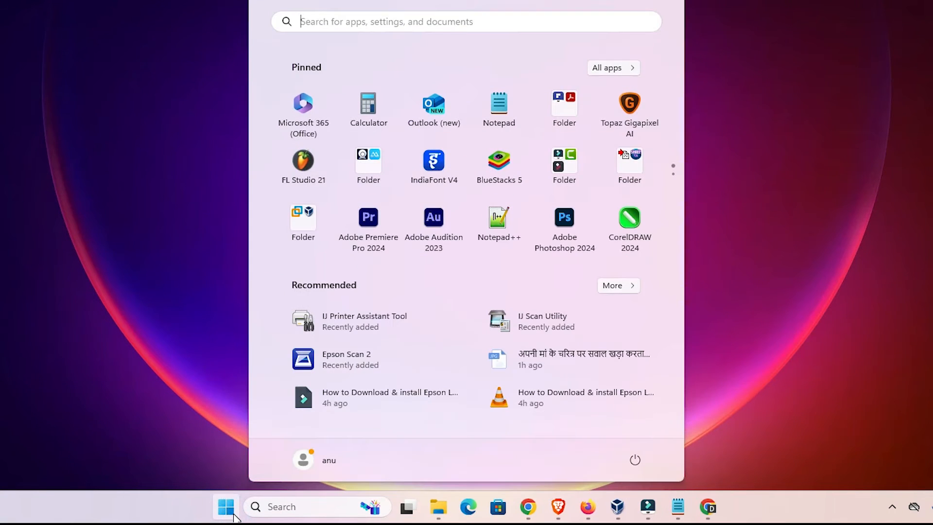
type("prin")
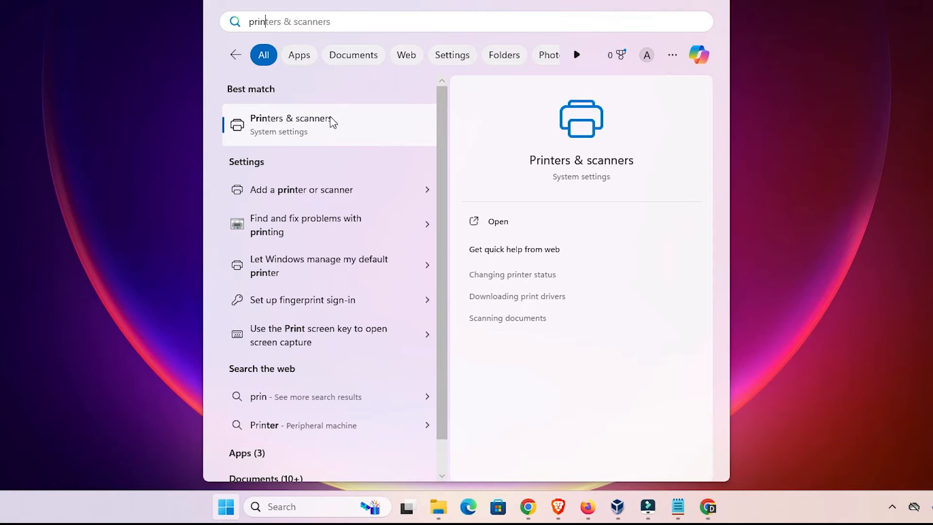
left_click(332, 121)
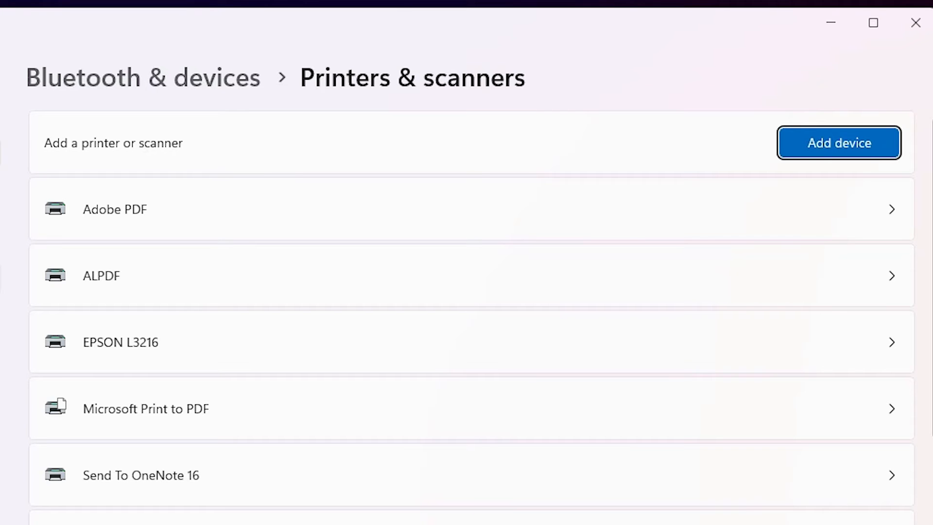
left_click(872, 144)
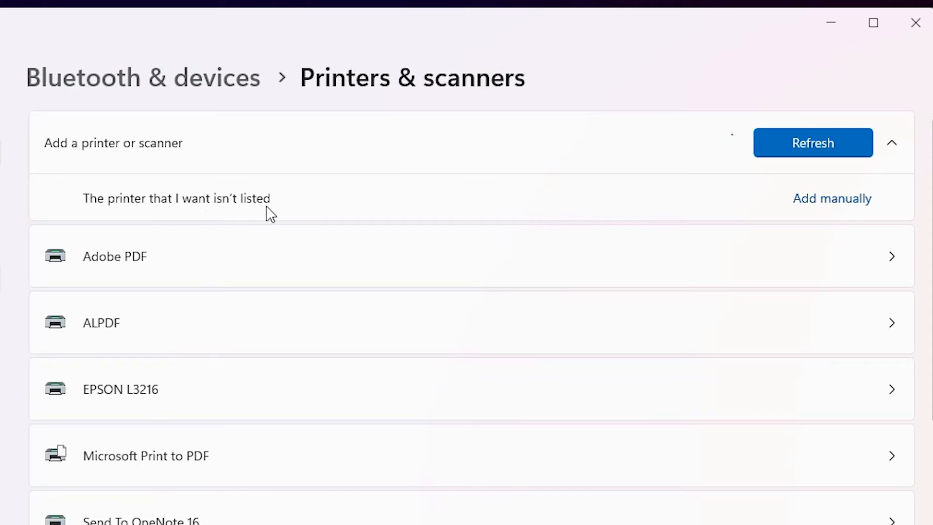
left_click(854, 200)
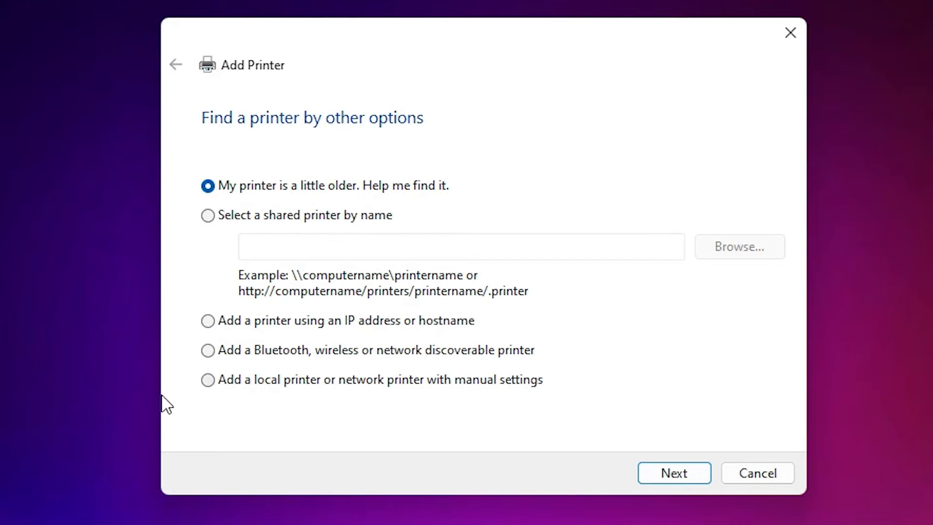
Choose to add a local printer with manual settings and use the existing port USB001 (Local Port)
left_click(270, 382)
left_click(678, 473)
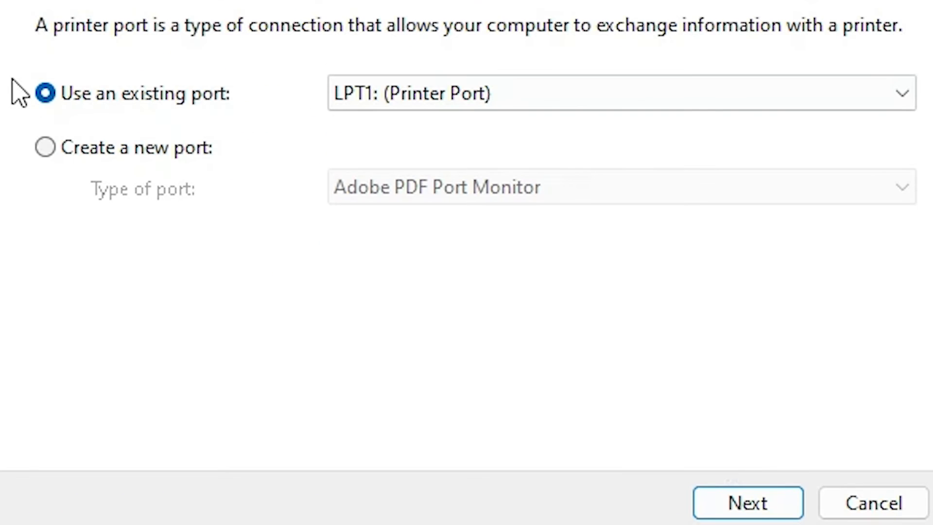
left_click(437, 103)
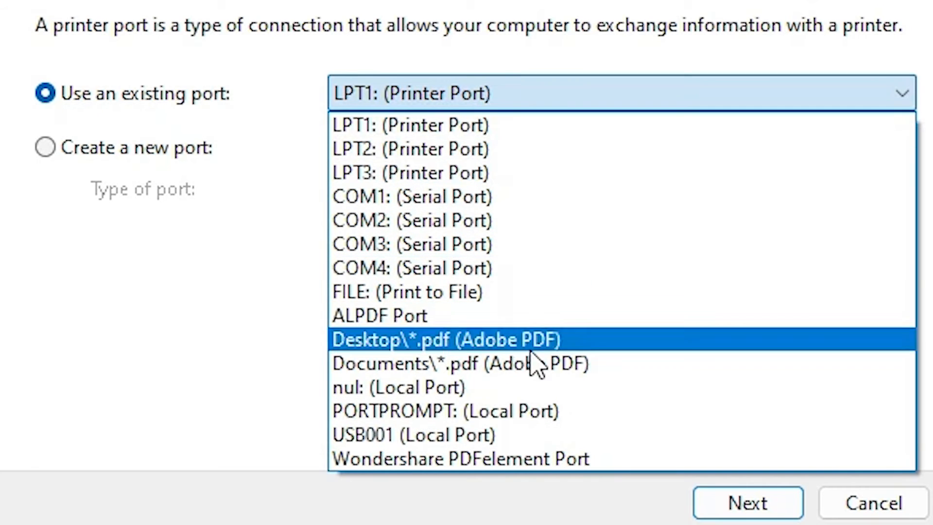
left_click(464, 435)
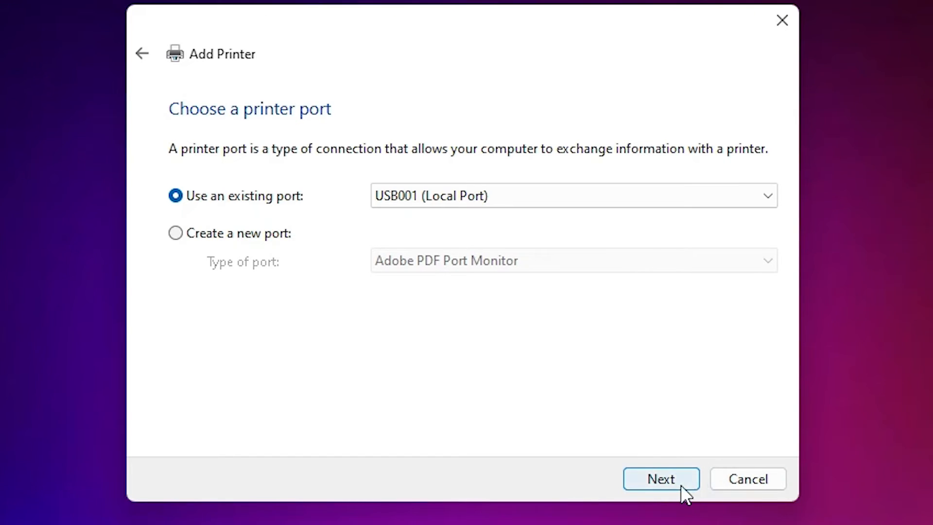
left_click(681, 484)
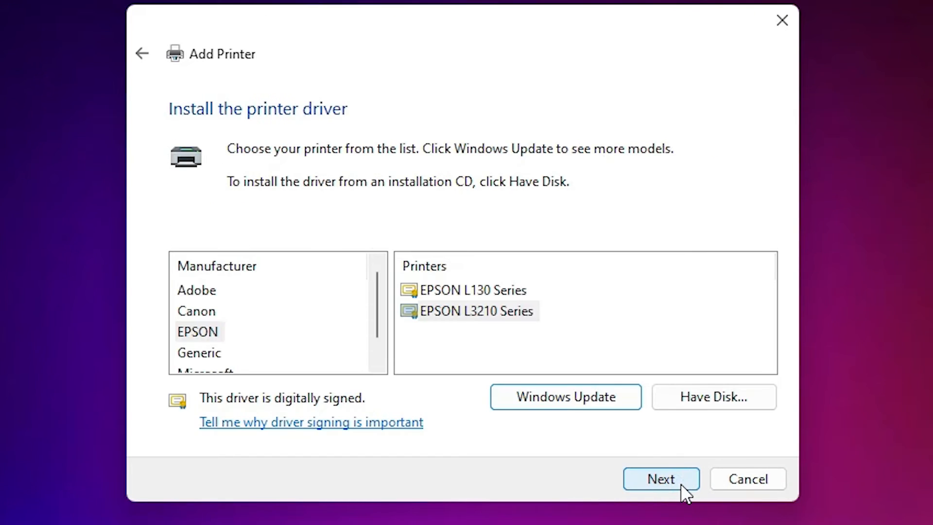
Load the driver from disk using E_WF1YXE.INF in the WINX64 subfolder of the extracted L3210_x64_304JAUsHomeExportAsiaML desktop folder
left_click(733, 398)
left_click(656, 367)
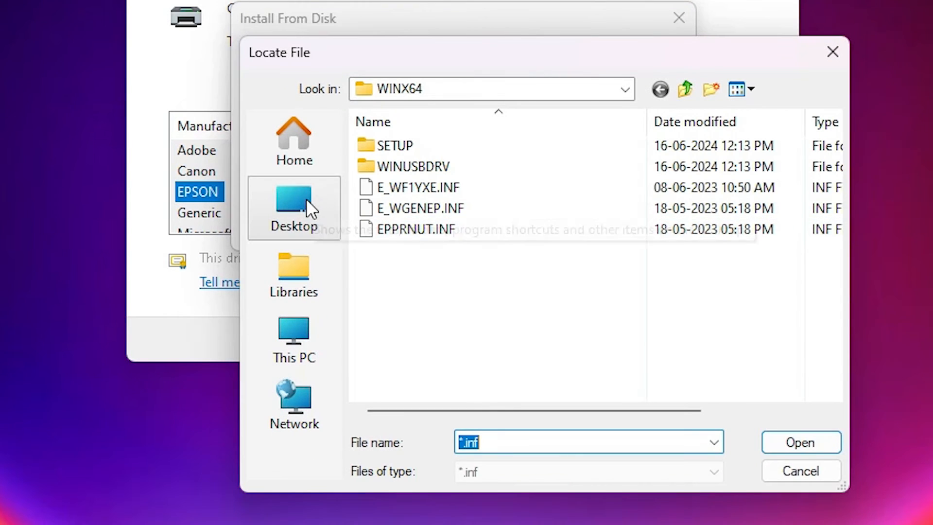
left_click(306, 202)
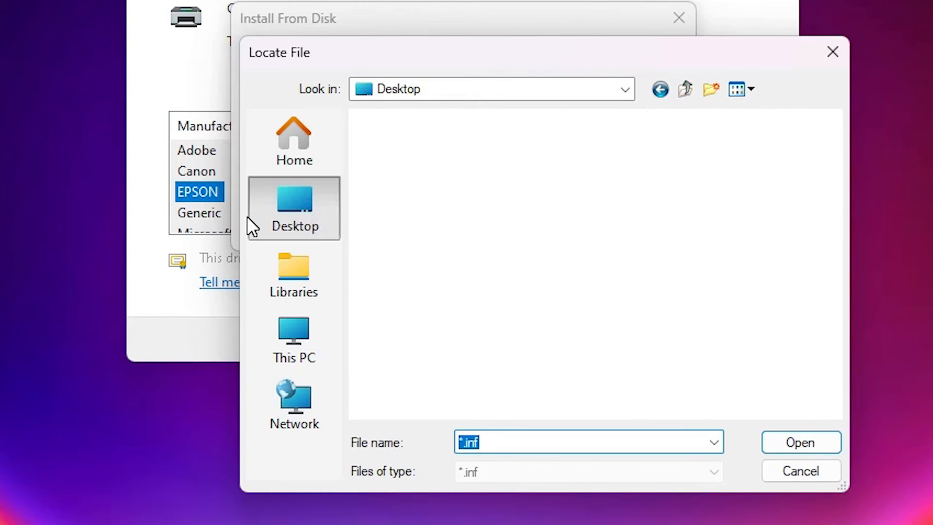
scroll(504, 228, "down", 5)
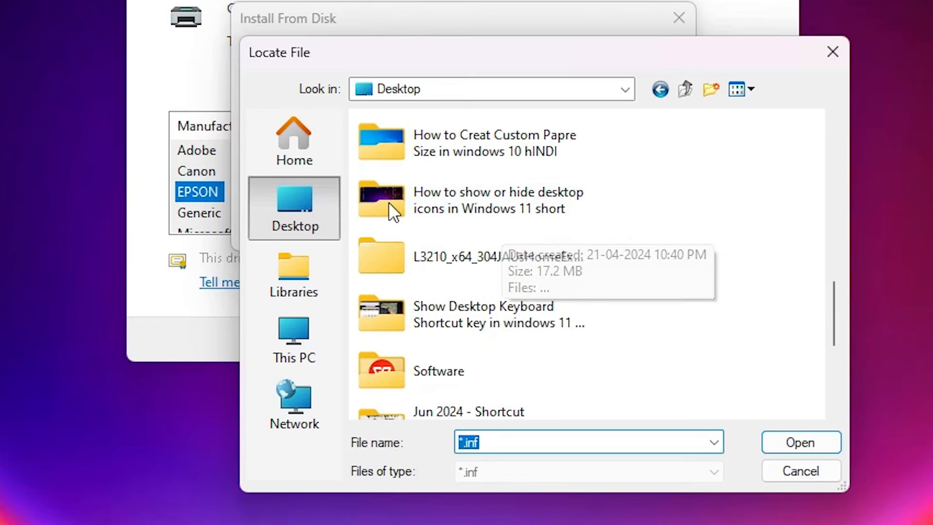
left_click(450, 258)
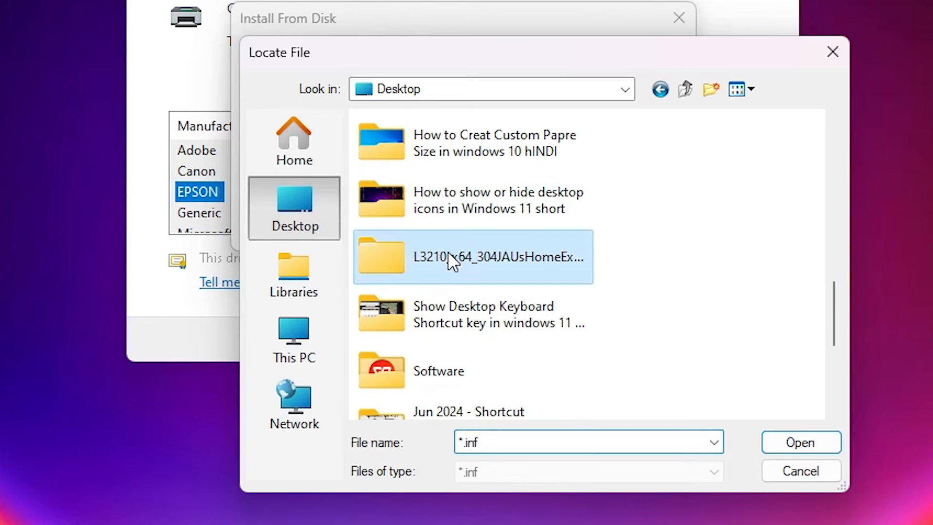
double_click(490, 254)
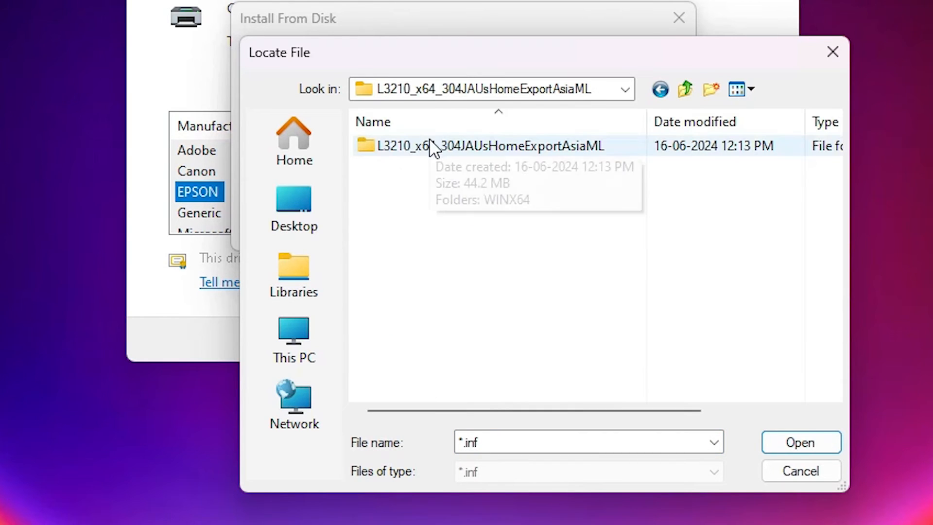
double_click(516, 145)
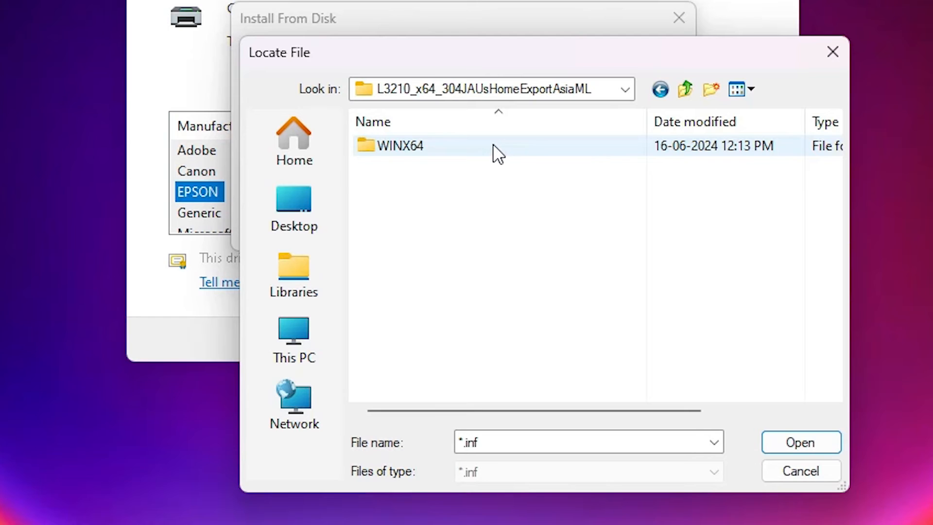
double_click(396, 145)
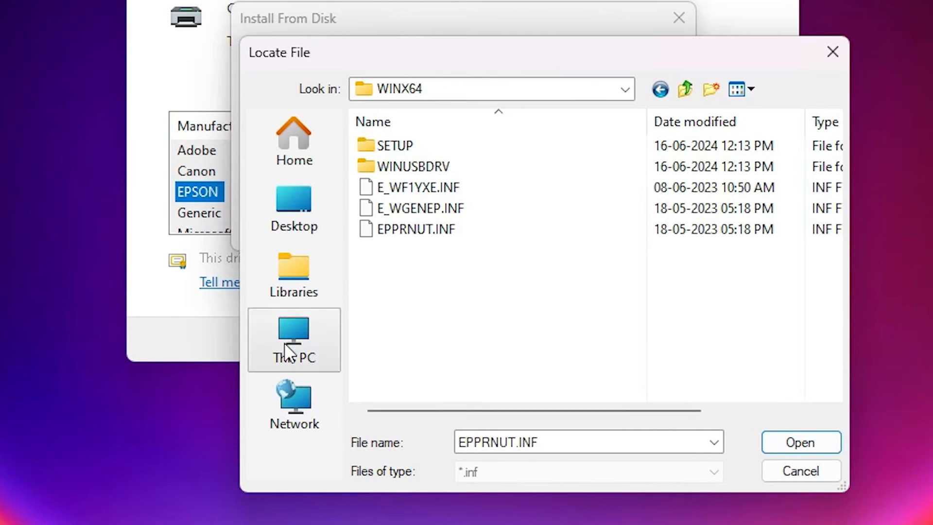
left_click(406, 191)
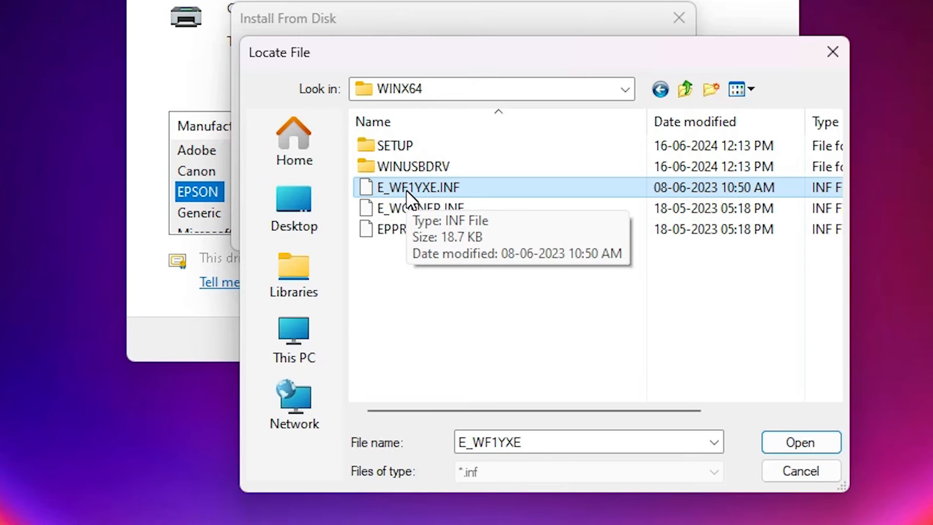
left_click(804, 443)
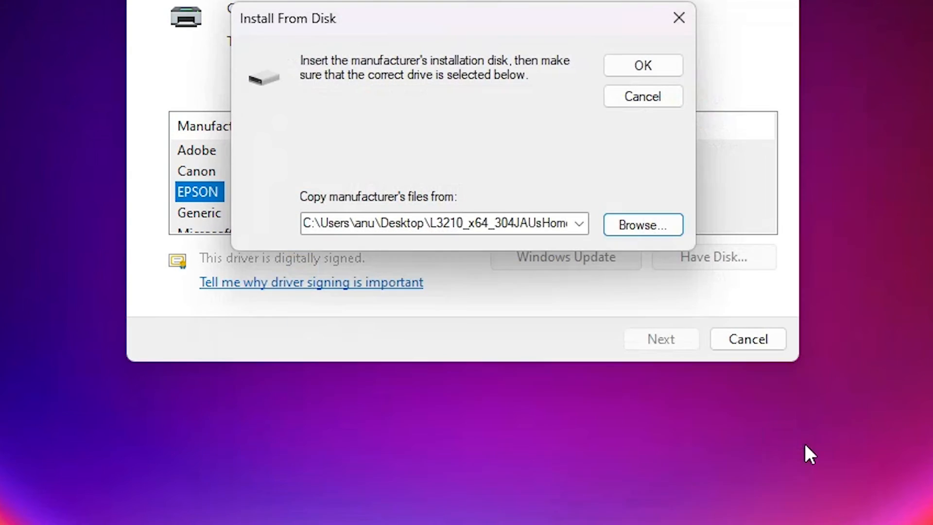
left_click(656, 69)
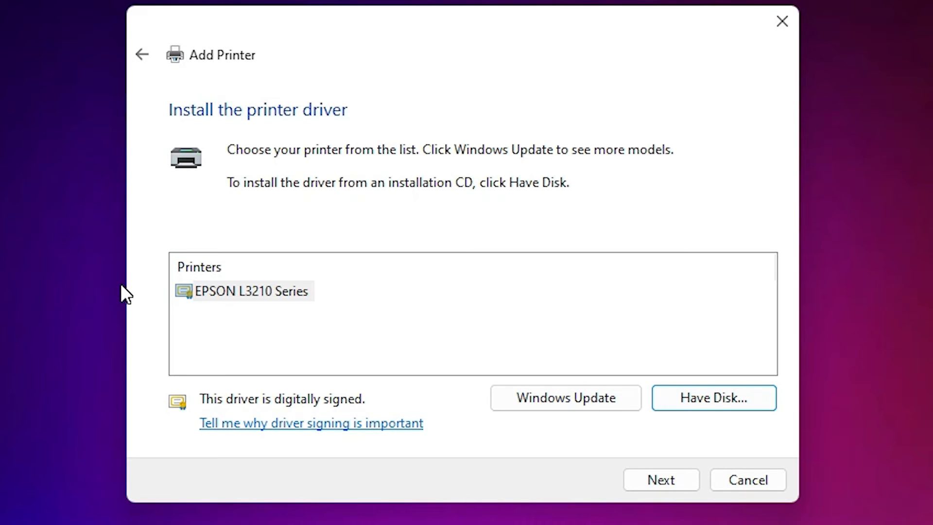
Choose the EPSON L3210 Series printer and use the driver that is currently installed
left_click(276, 286)
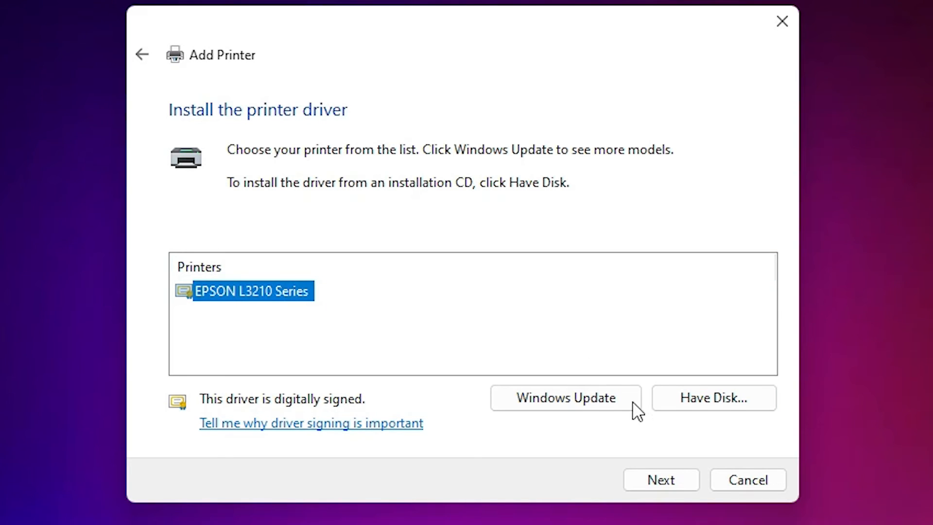
left_click(677, 475)
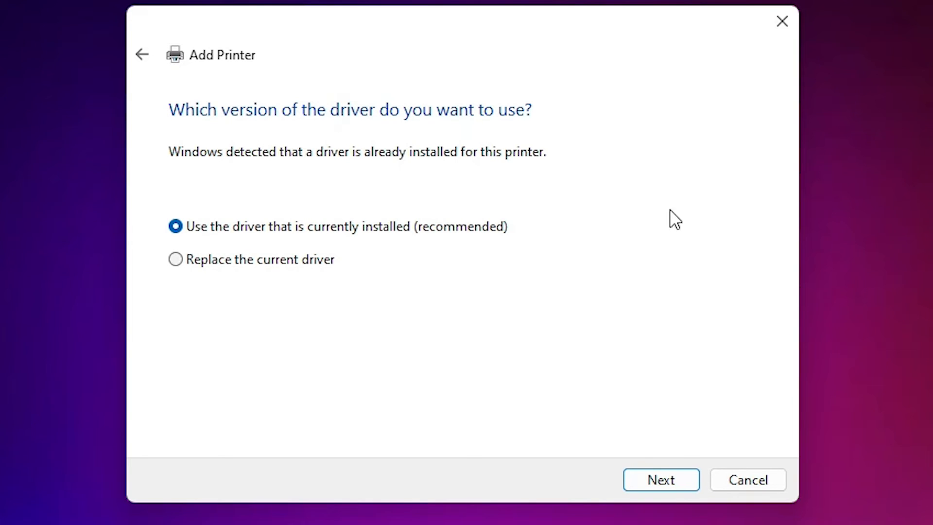
left_click(660, 482)
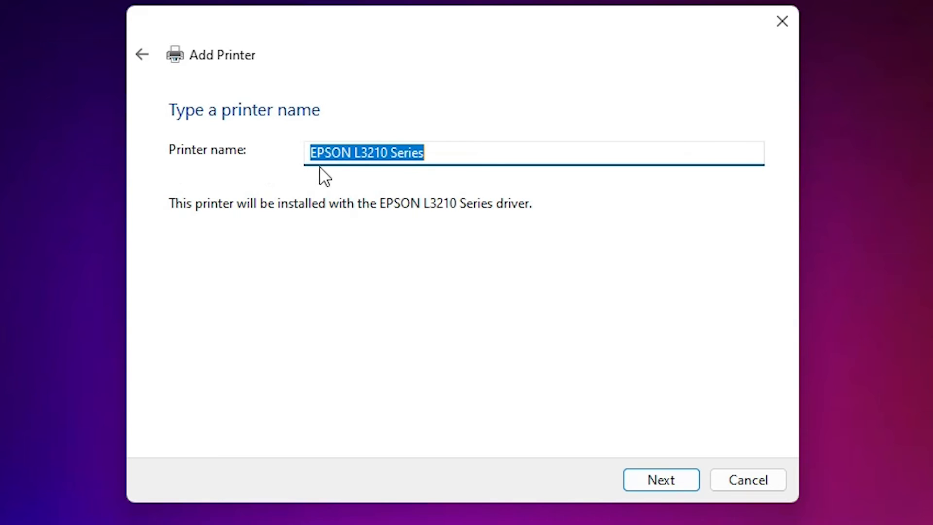
Name the printer EPSON L3212 and finish adding it without sharing it on the network
left_click(409, 156)
left_click_drag(385, 146, 465, 173)
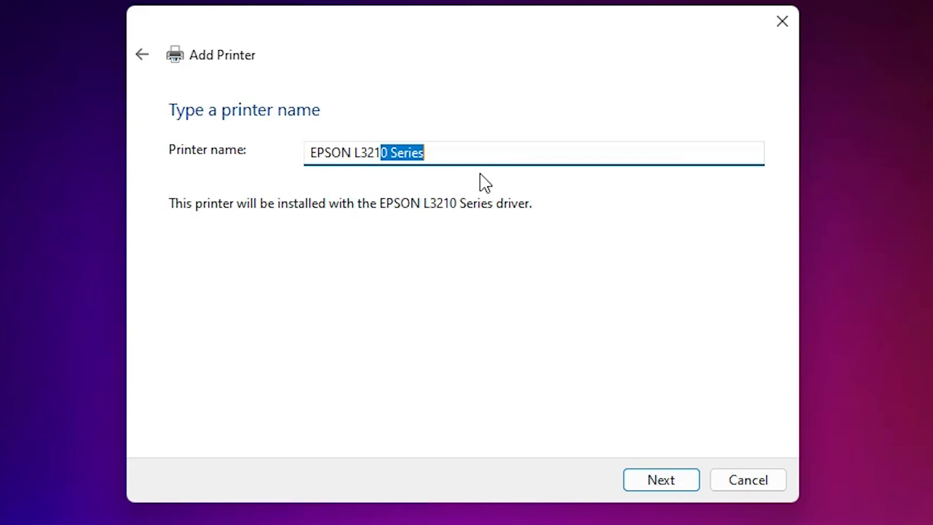
type("2")
left_click(642, 479)
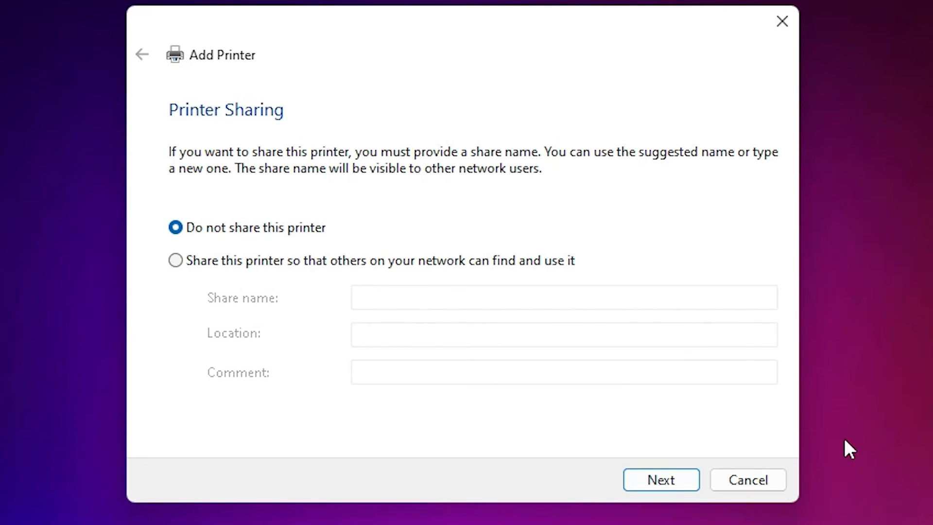
left_click(680, 481)
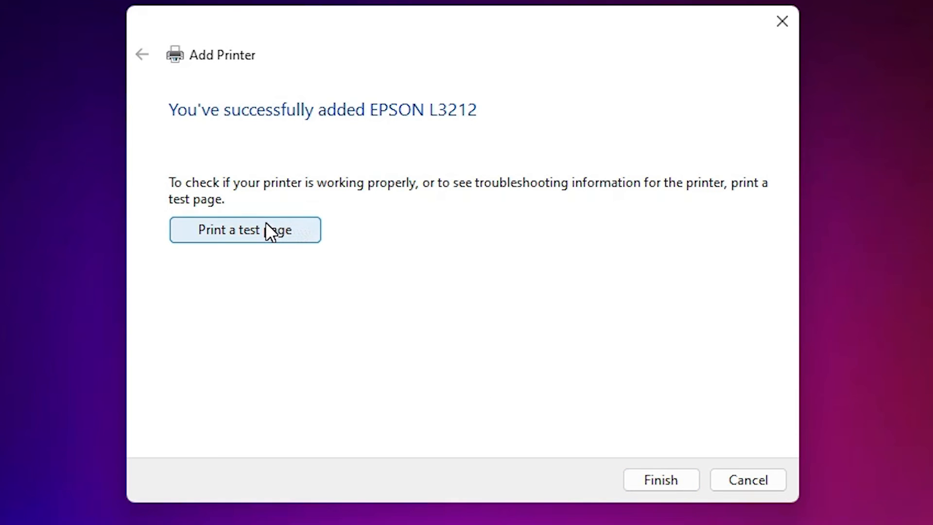
left_click(679, 480)
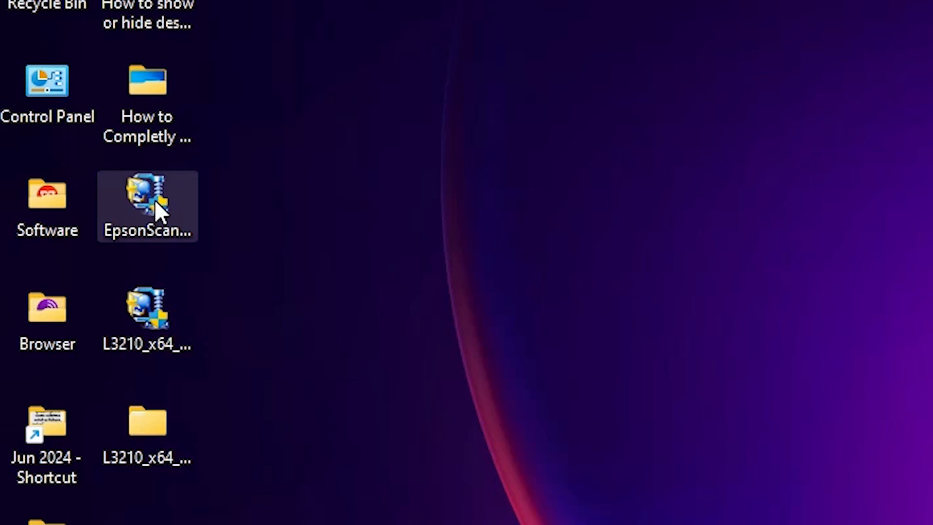
Install Epson Scan 2 from the EpsonScan package on the desktop, accepting the license agreement and finishing the setup
left_click(155, 200)
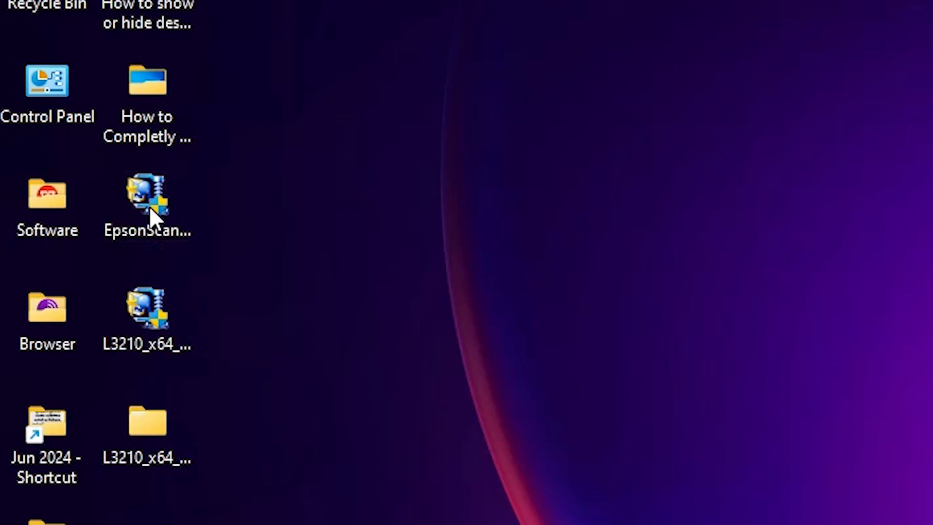
right_click(149, 206)
left_click(341, 392)
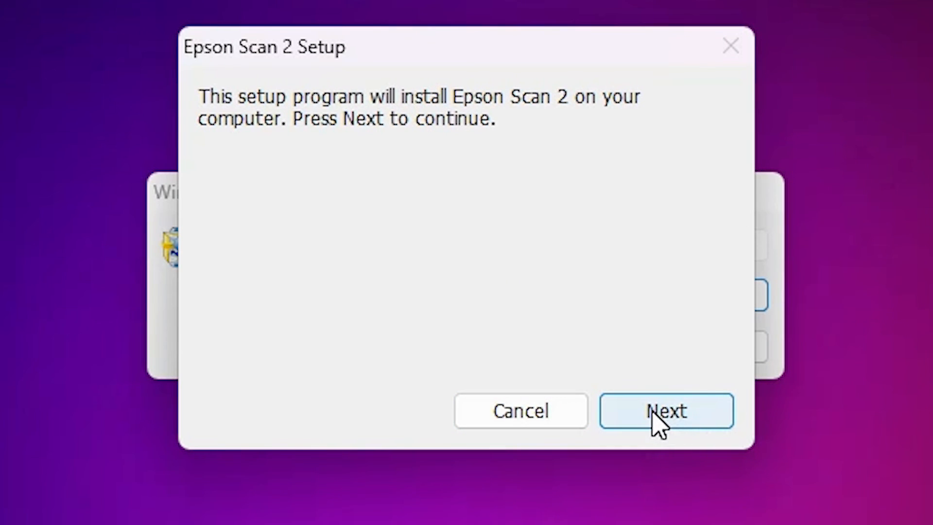
left_click(658, 422)
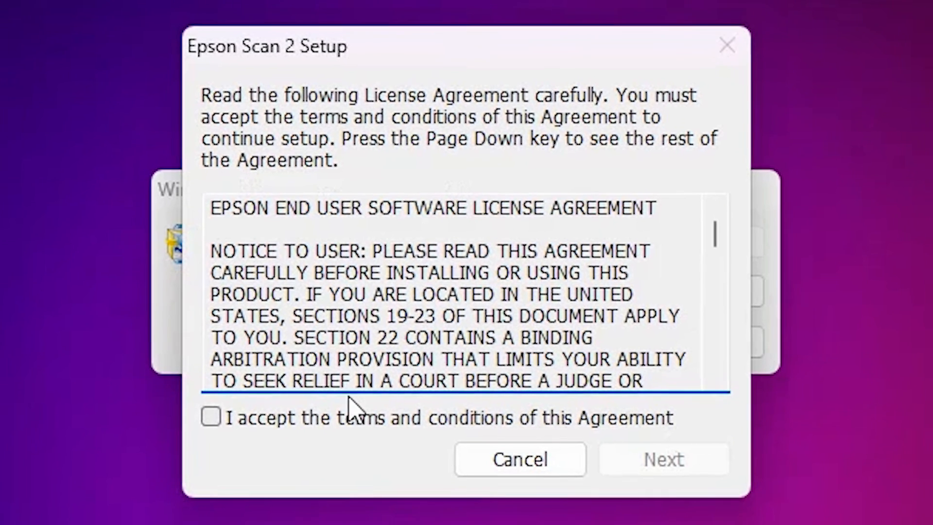
left_click(297, 406)
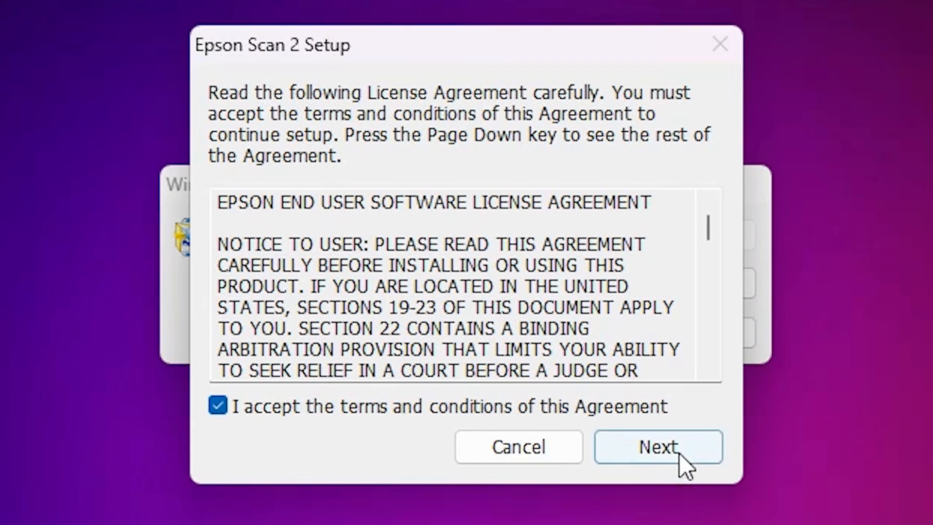
left_click(658, 443)
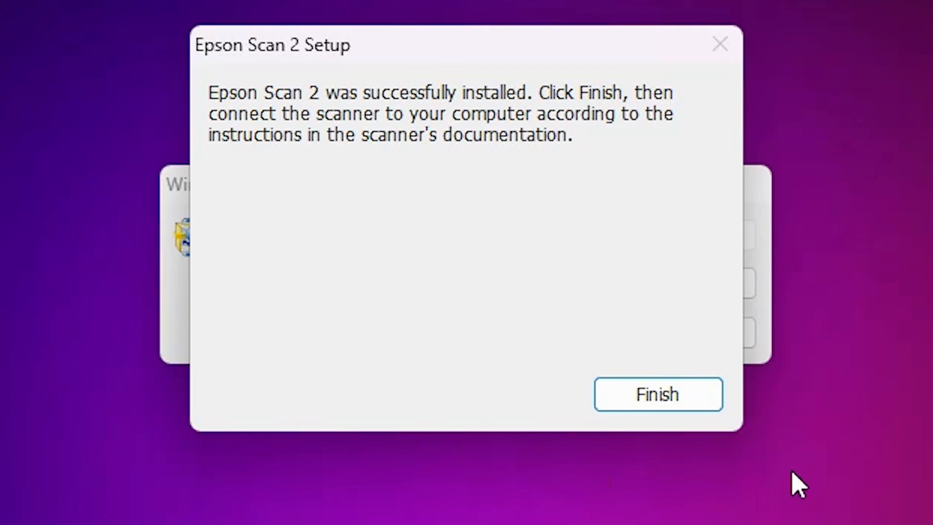
left_click(685, 386)
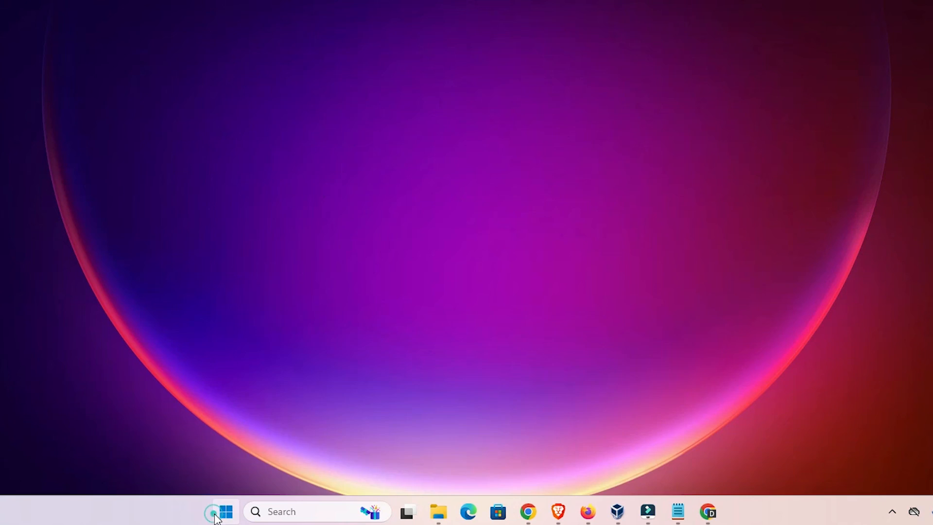
Search Windows for "print" and open the Printers & scanners system settings
left_click(224, 511)
type("pr")
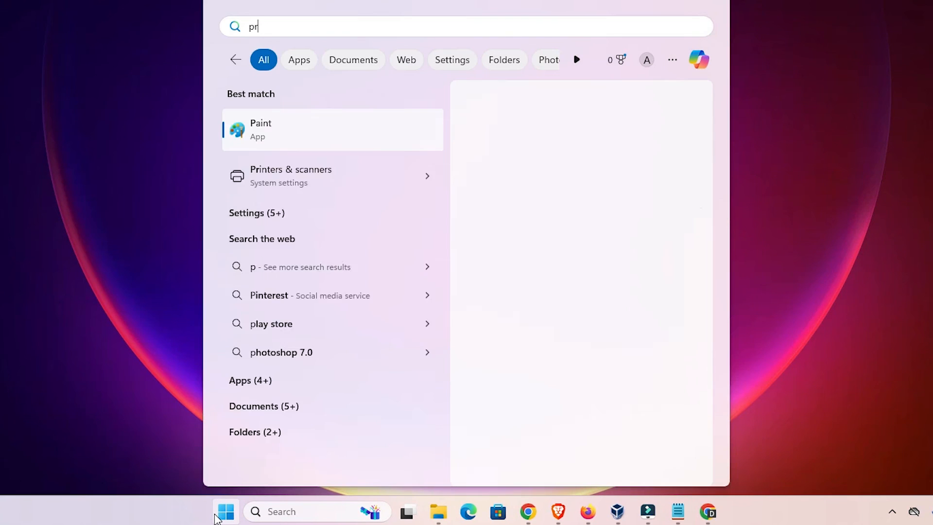
type("in")
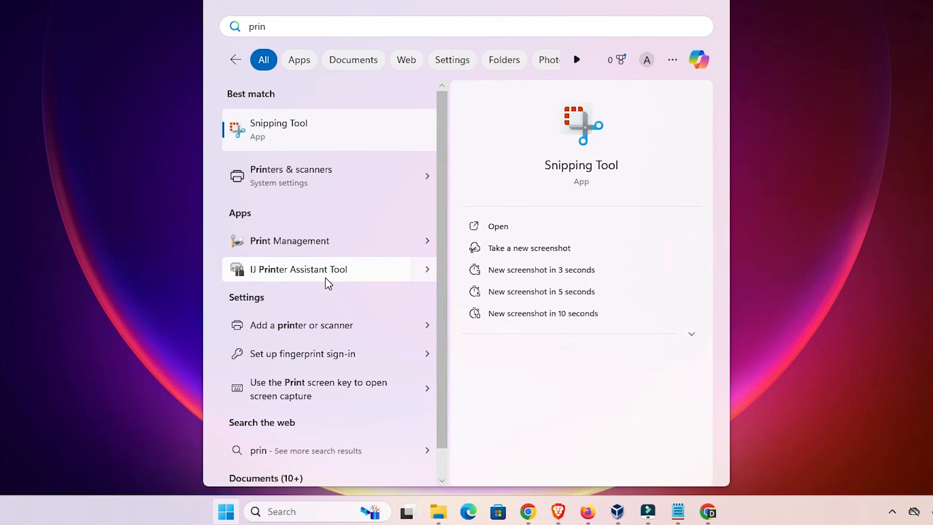
type("t")
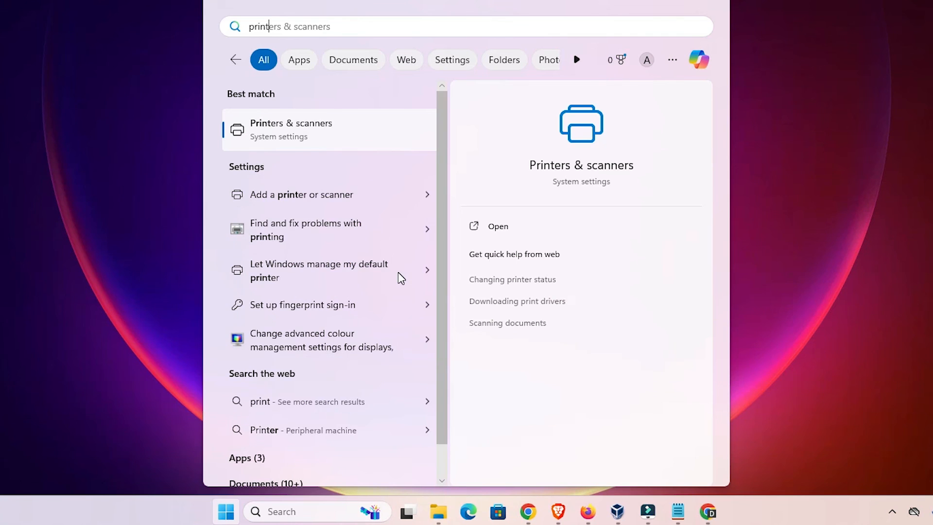
left_click(350, 139)
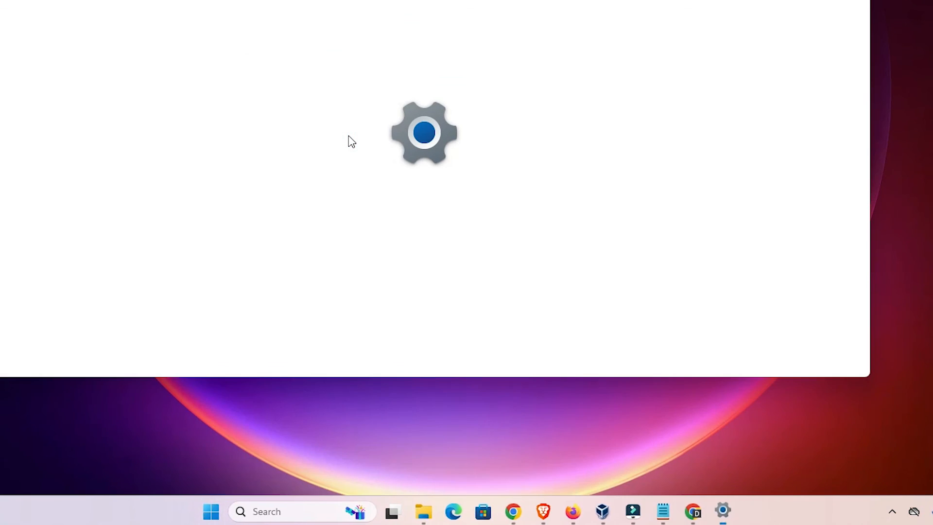